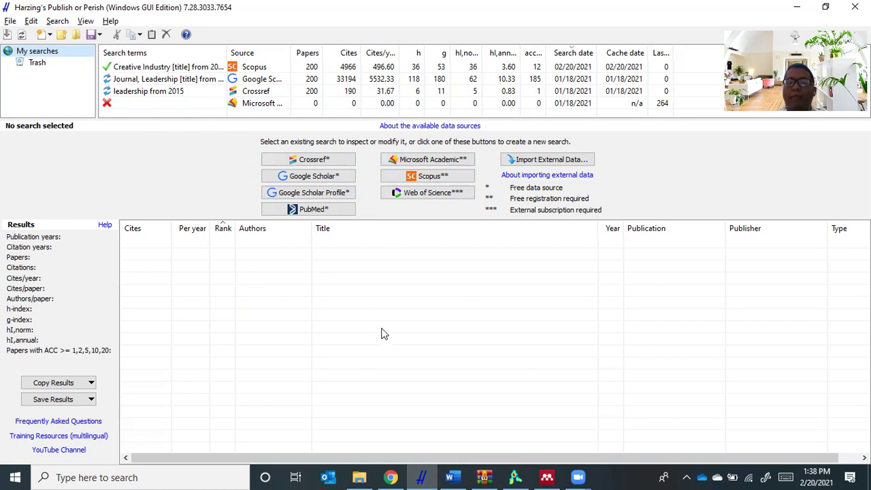
Switch to Chrome and open the "Publish or Perish on Microsoft Windows" search result in a new tab
click(389, 477)
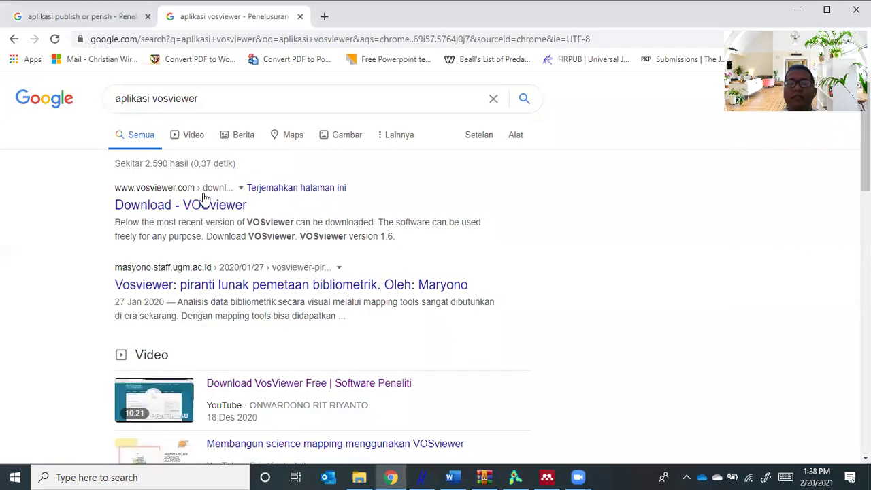
click(77, 19)
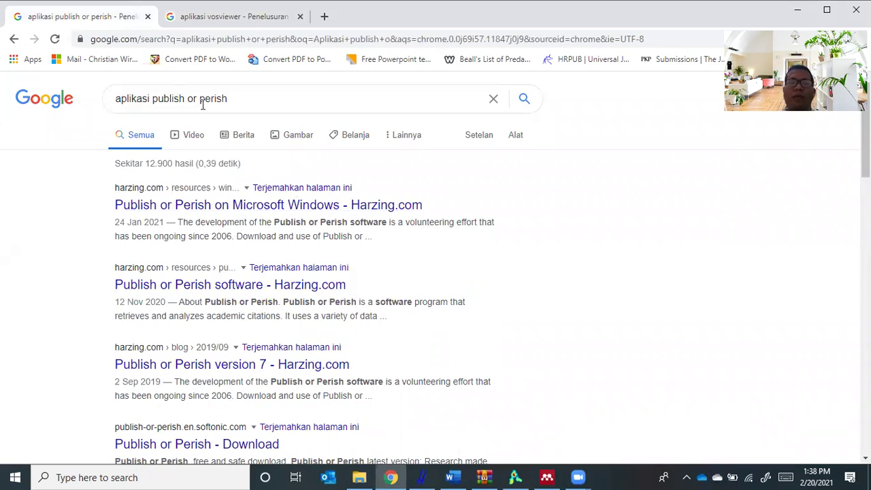
right_click(195, 209)
click(232, 219)
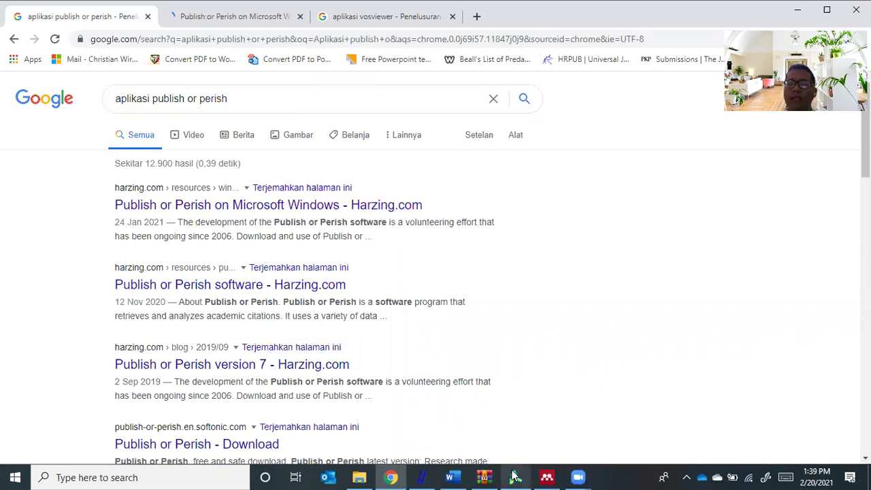
View the VOSviewer program window, then return to Chrome and open the "Download - VOSviewer" search result in a new tab
mouse_move(516, 477)
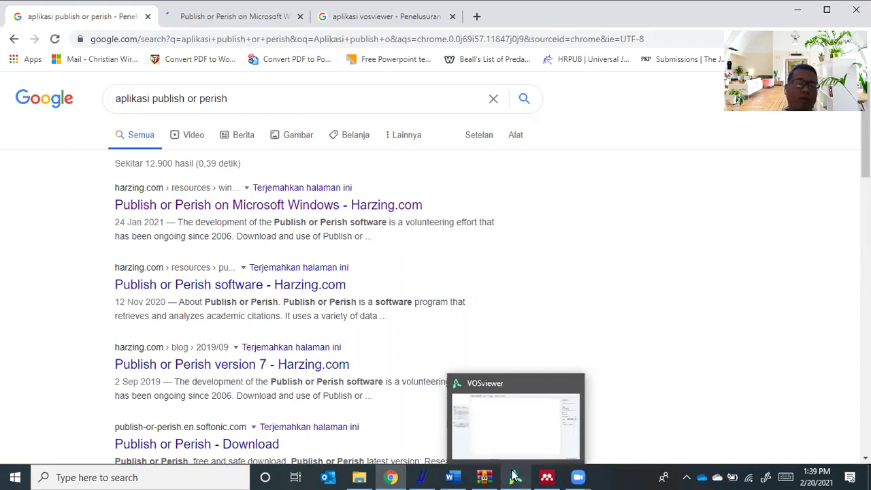
click(515, 477)
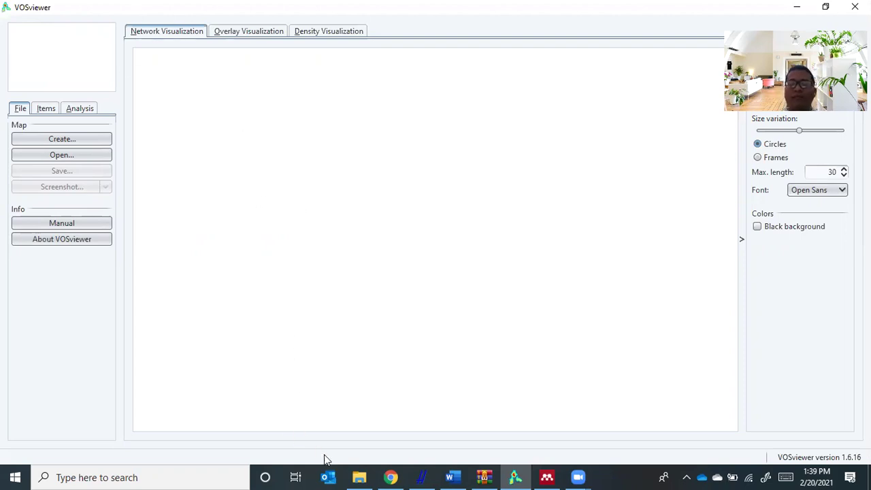
click(390, 478)
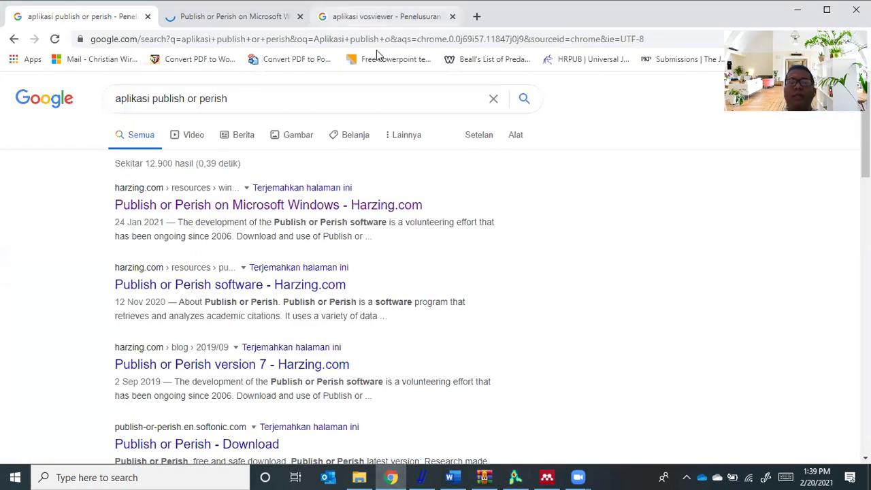
key(ctrl+3)
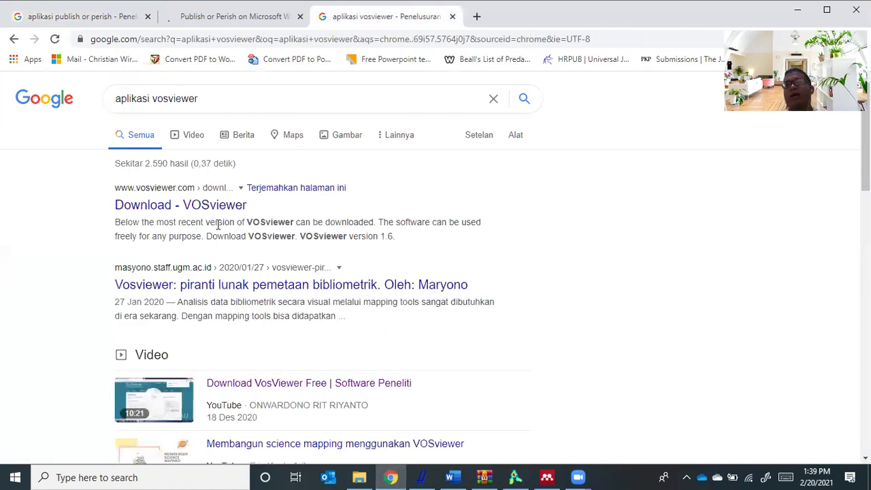
right_click(214, 211)
click(257, 220)
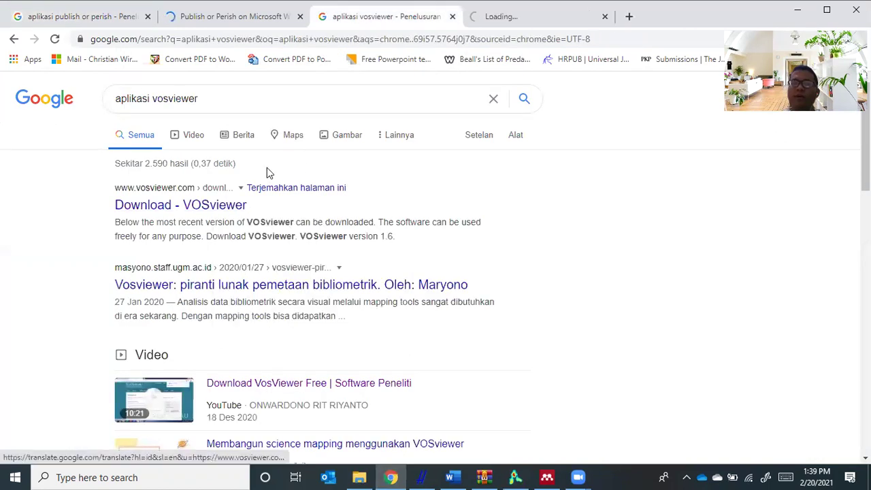
Examine the Windows installer section on the Publish or Perish page and the download links on the VOSviewer page
key(ctrl+2)
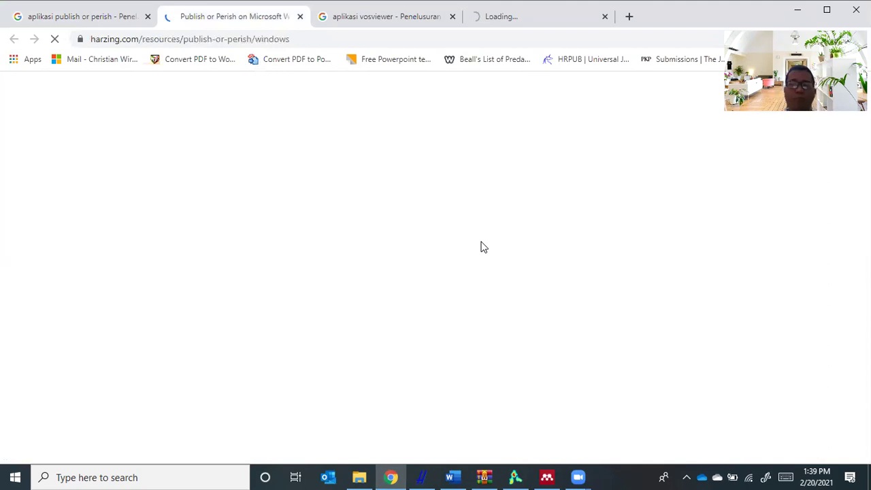
scroll(437, 264, down, 7)
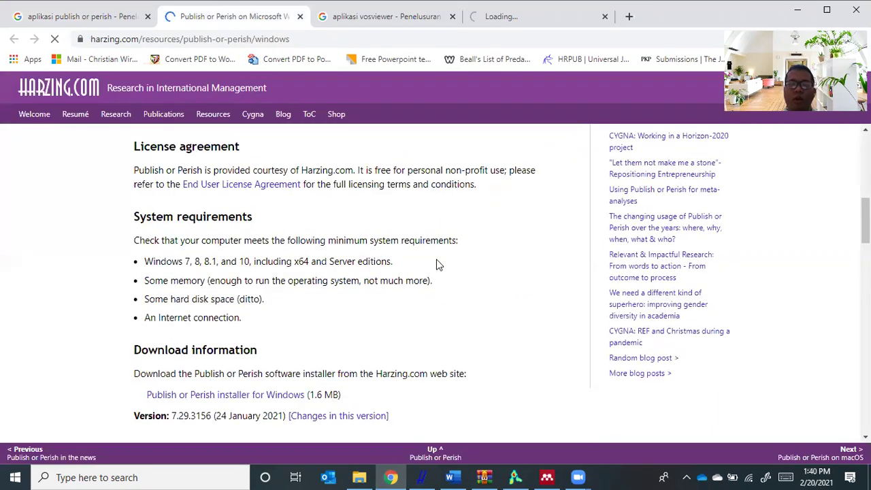
scroll(438, 265, down, 5)
scroll(438, 264, up, 2)
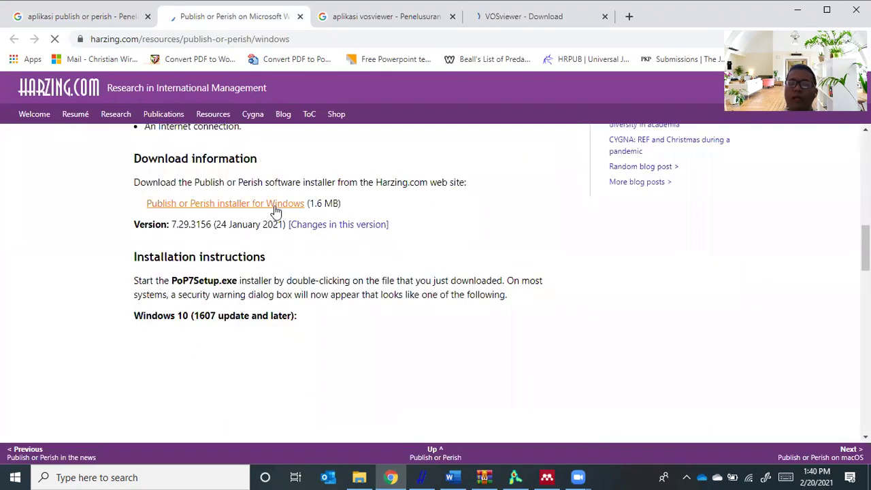
scroll(397, 176, up, 6)
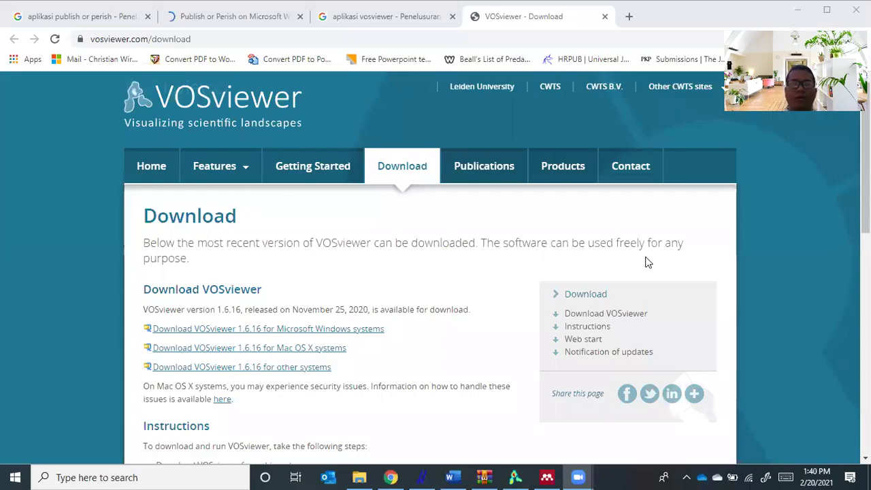
scroll(340, 246, down, 2)
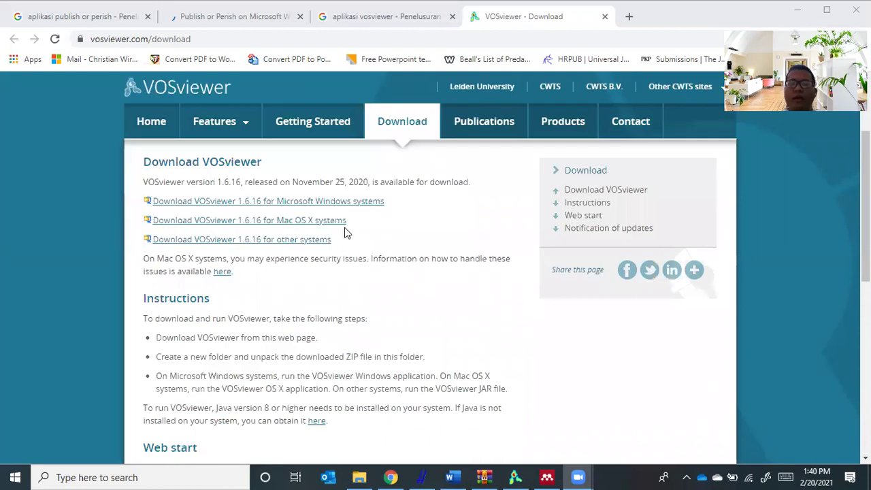
scroll(399, 321, up, 2)
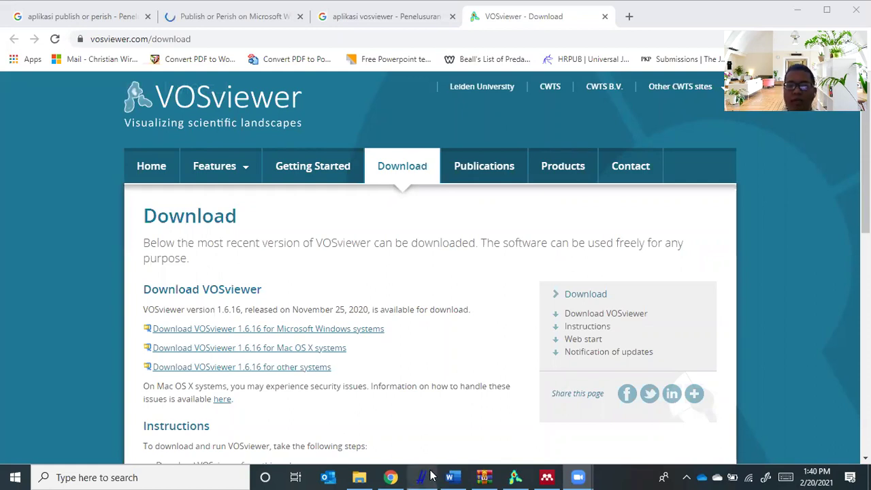
Switch to Publish or Perish and create a Google Scholar search with the title words "Creative Industry"
mouse_move(430, 477)
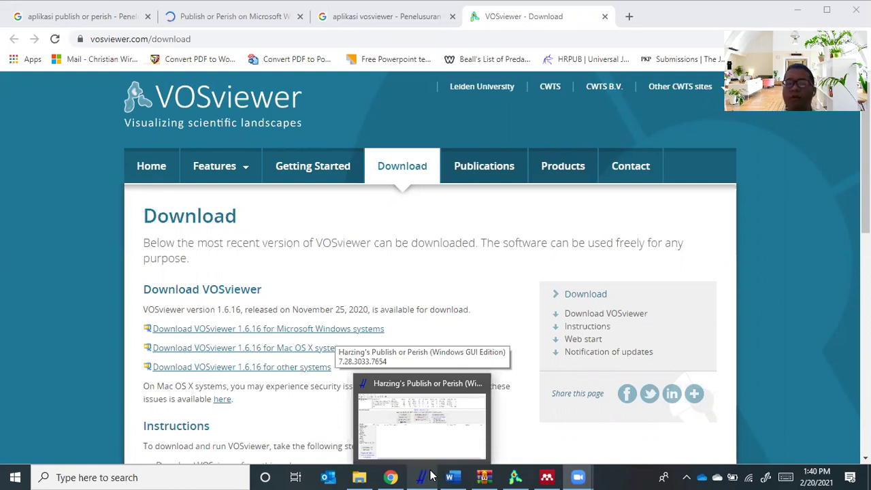
click(431, 475)
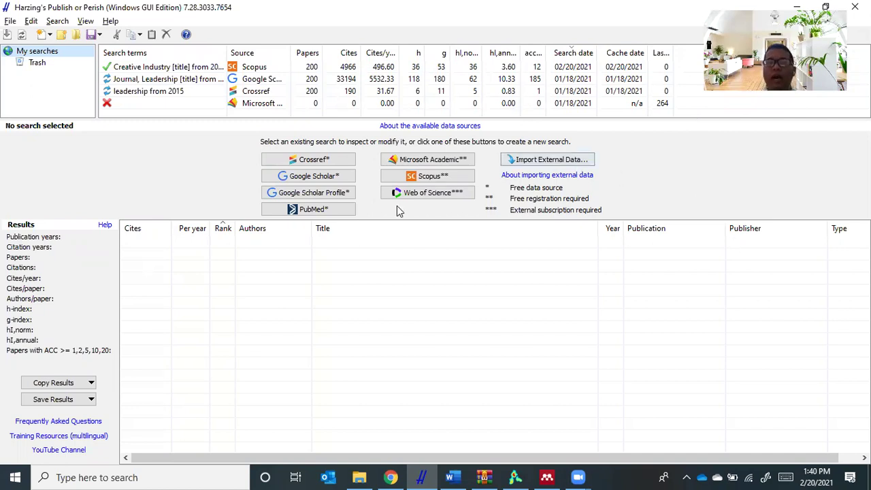
click(327, 178)
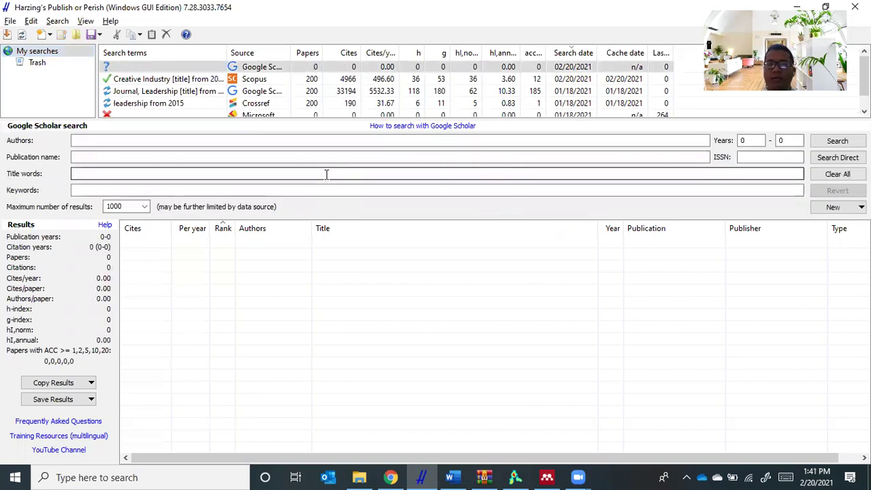
click(221, 174)
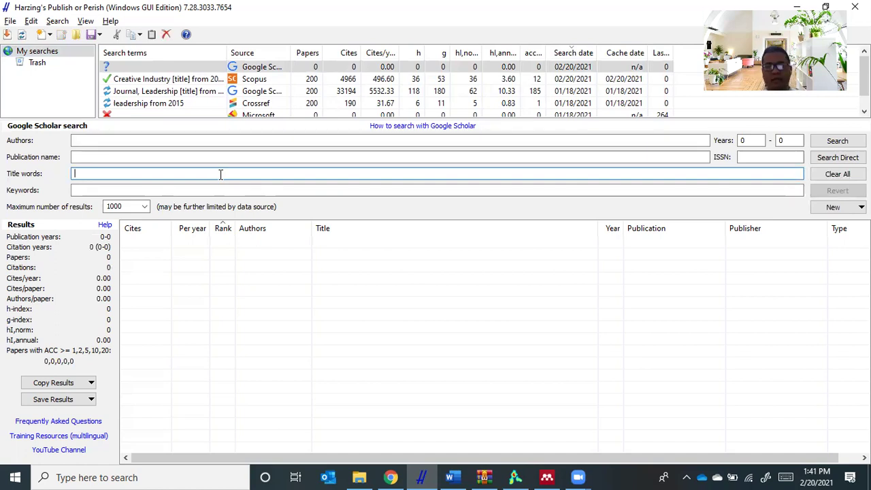
text(Crea)
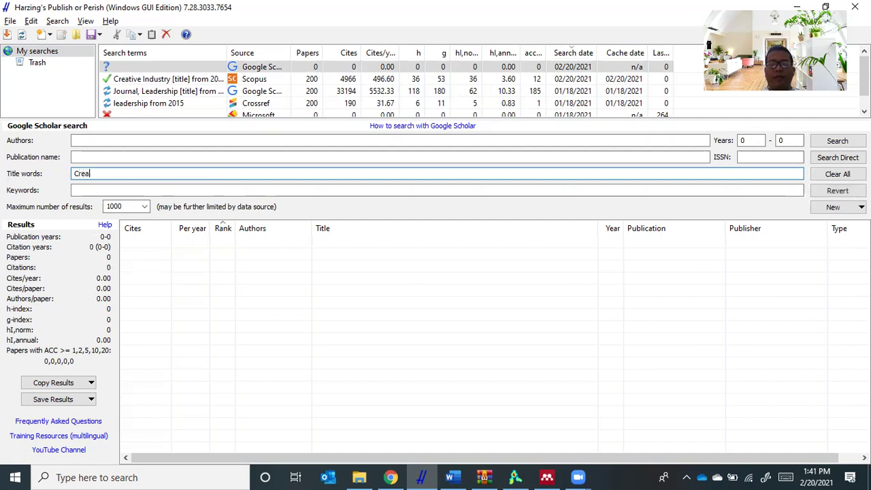
text(tive I)
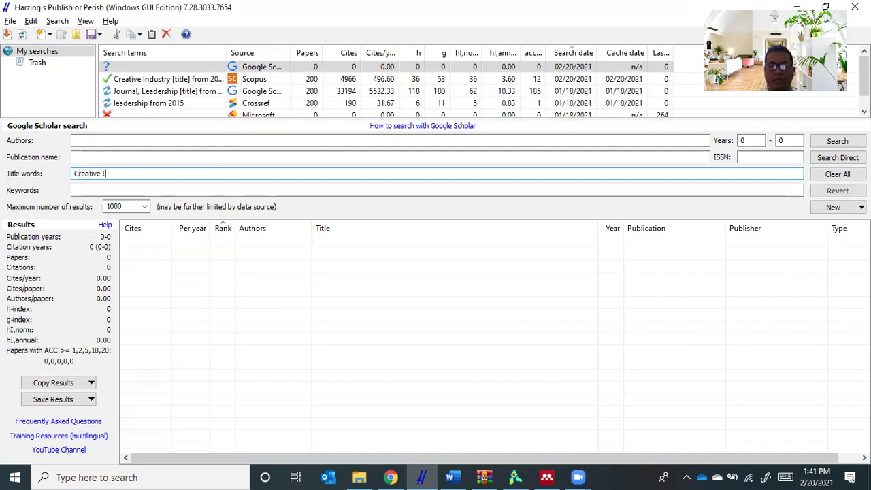
text(ndustry)
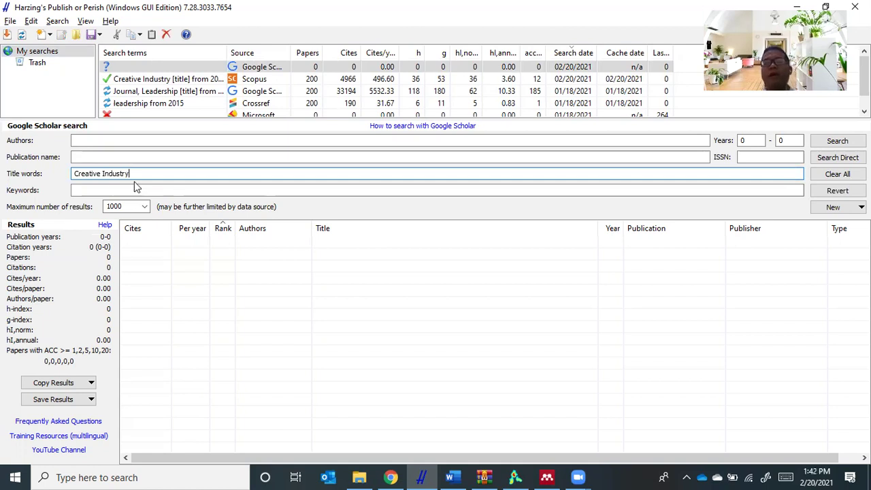
drag(131, 174, 72, 165)
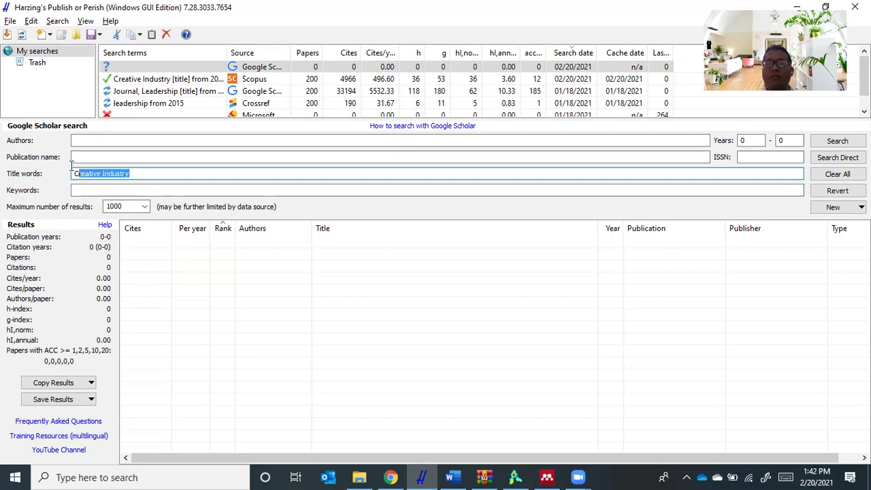
drag(130, 174, 73, 172)
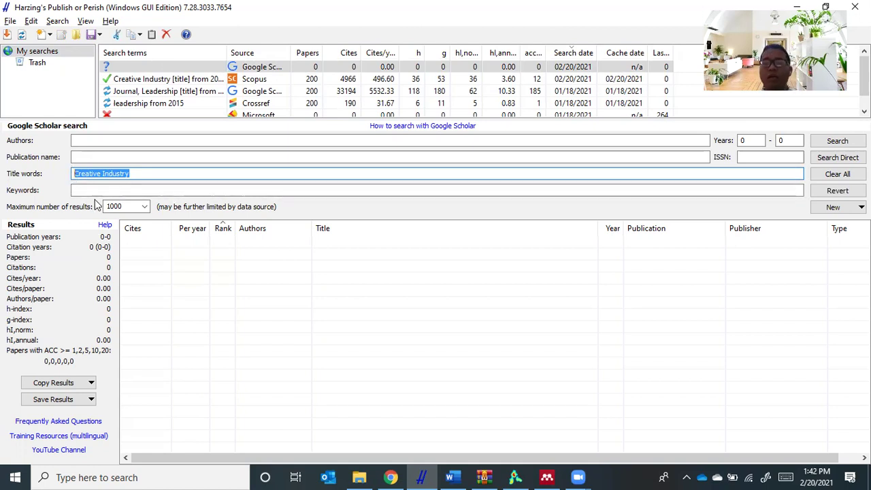
Limit the Google Scholar search to the years 2011 to 2021
double_click(758, 139)
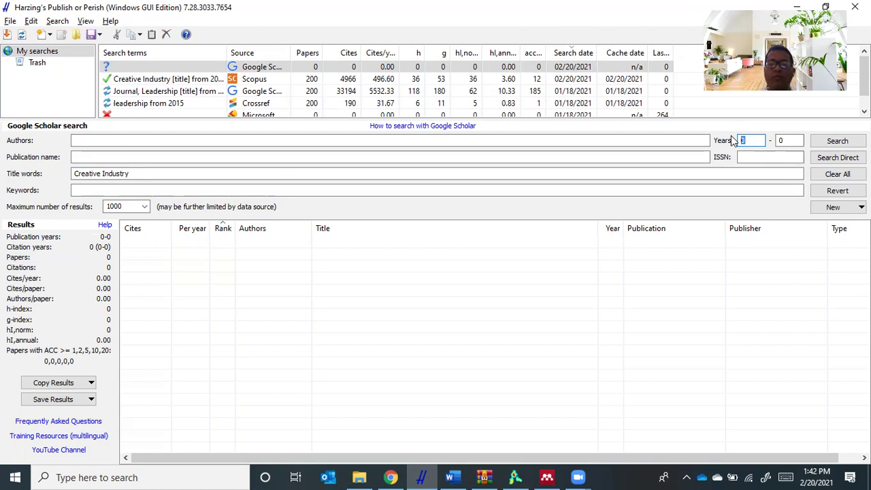
text(2011)
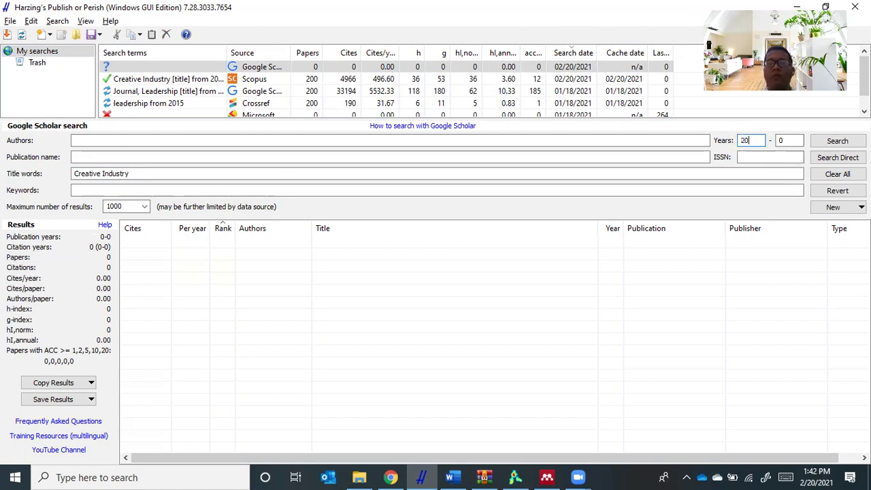
key(Tab)
text(2021)
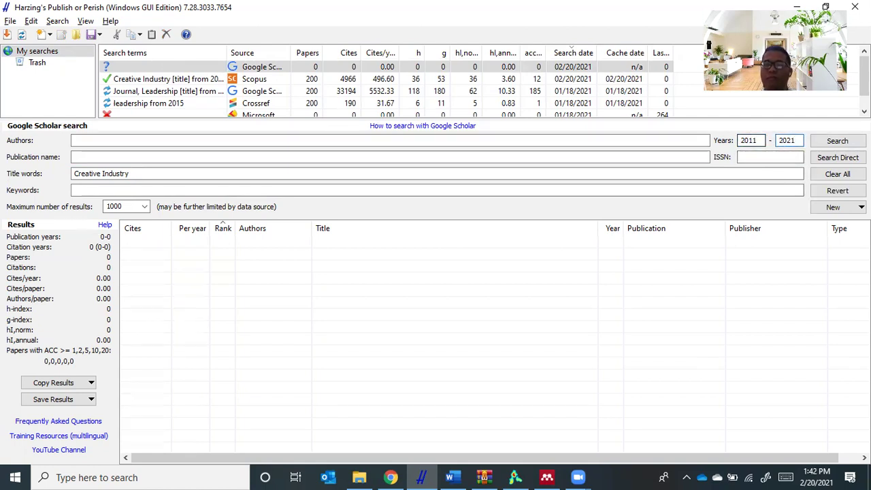
click(838, 141)
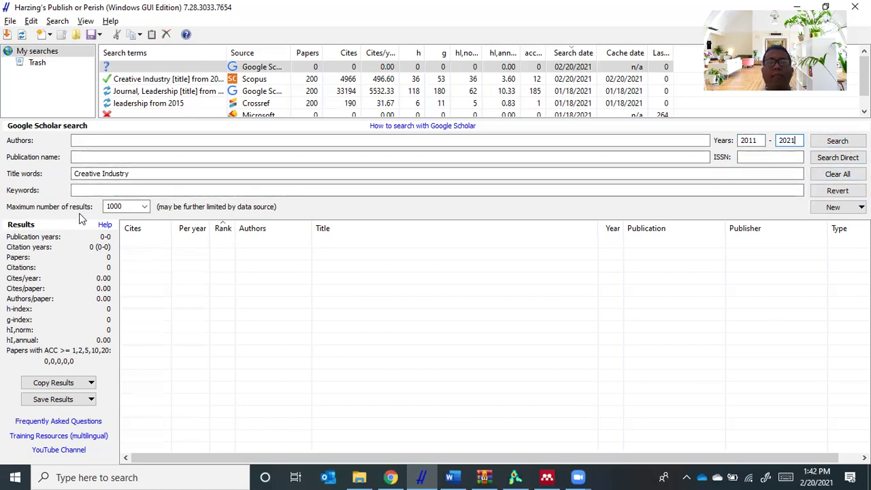
Keep the maximum number of results at 1000 and run the Google Scholar search
click(143, 207)
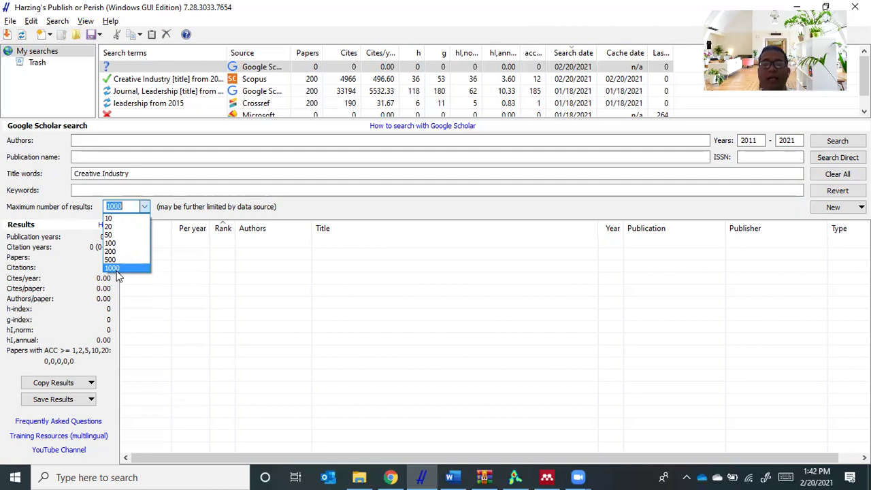
click(114, 268)
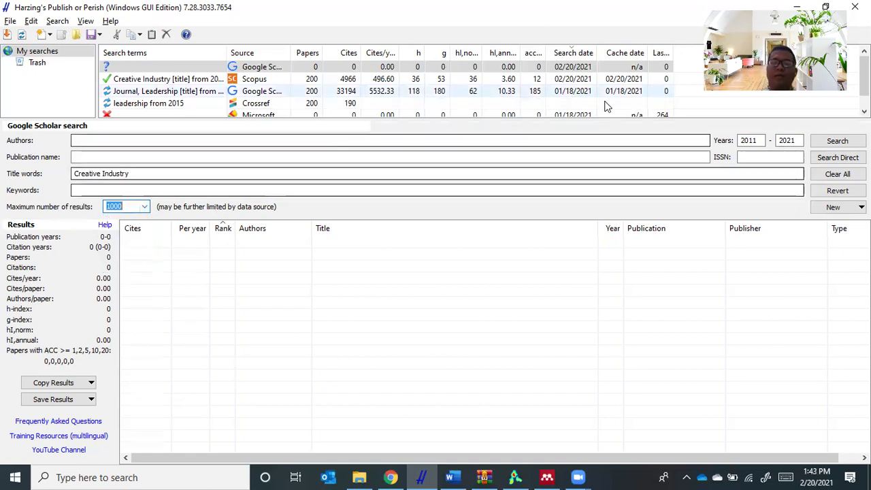
click(845, 143)
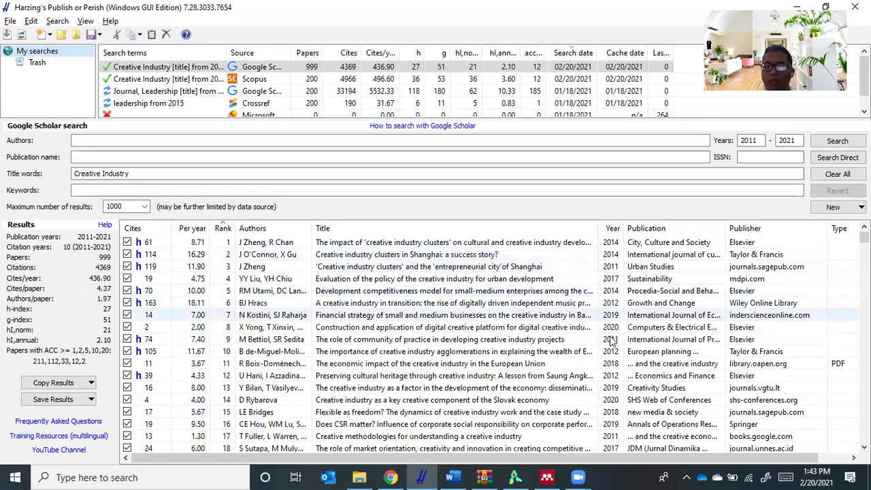
Sort the found papers by year with the newest first and look through the list
click(614, 230)
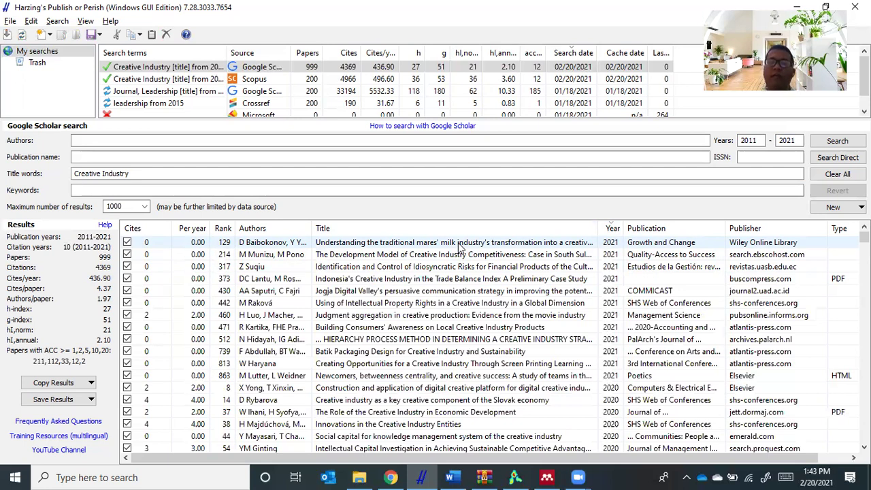
drag(488, 455, 488, 454)
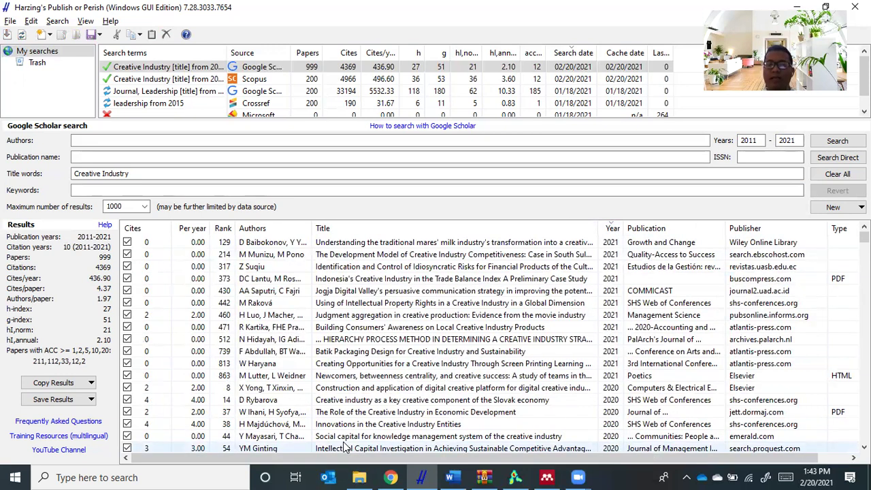
scroll(409, 354, down, 10)
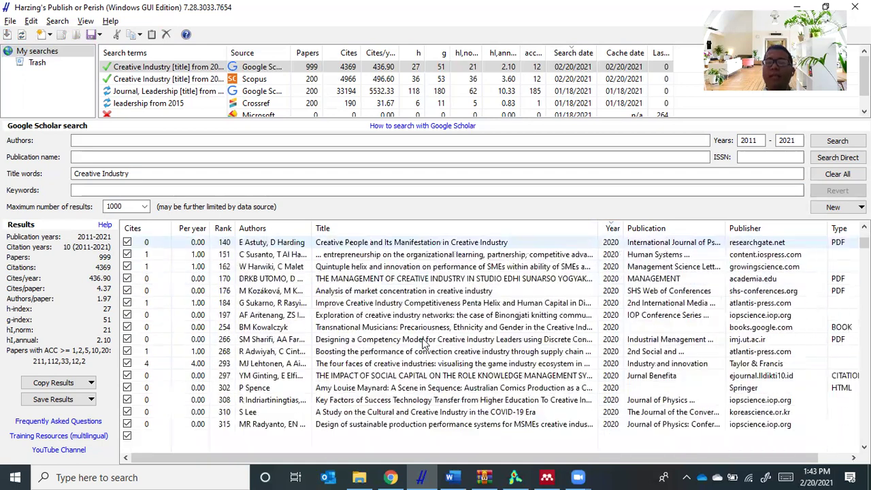
scroll(423, 344, up, 5)
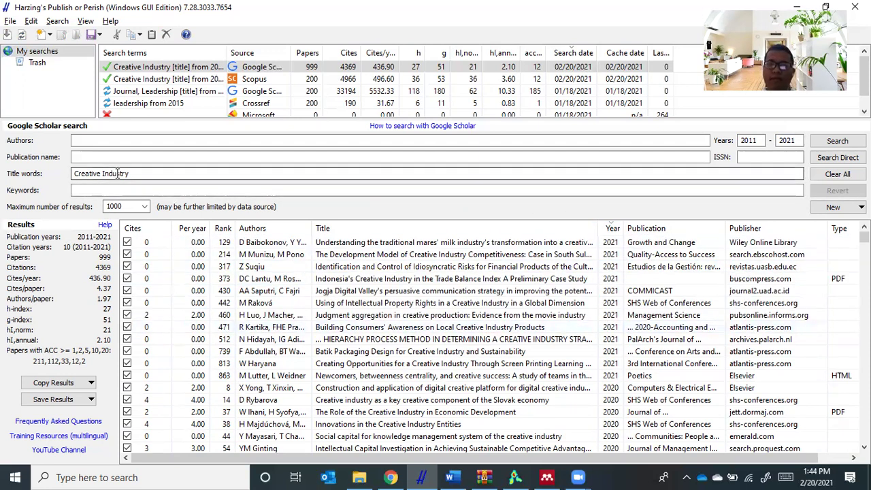
Save the search results in RIS/RefManager format as "Creative Industry 1" in the Coba coba folder
click(59, 405)
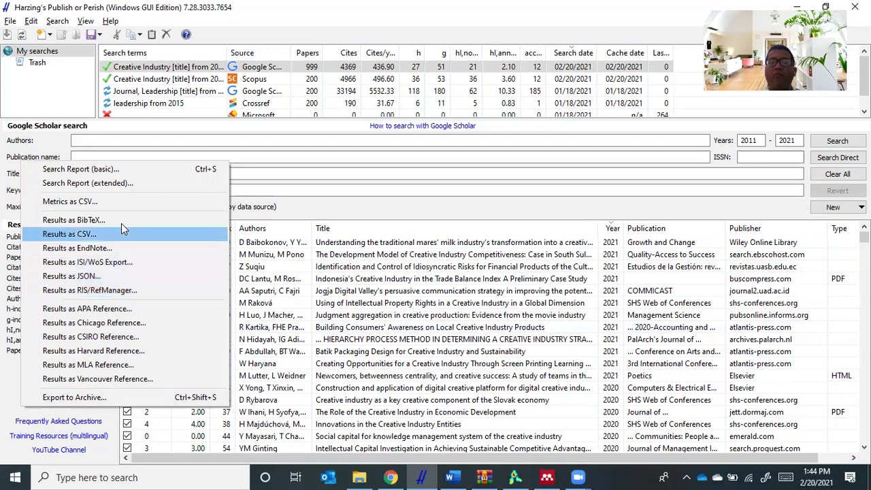
click(100, 291)
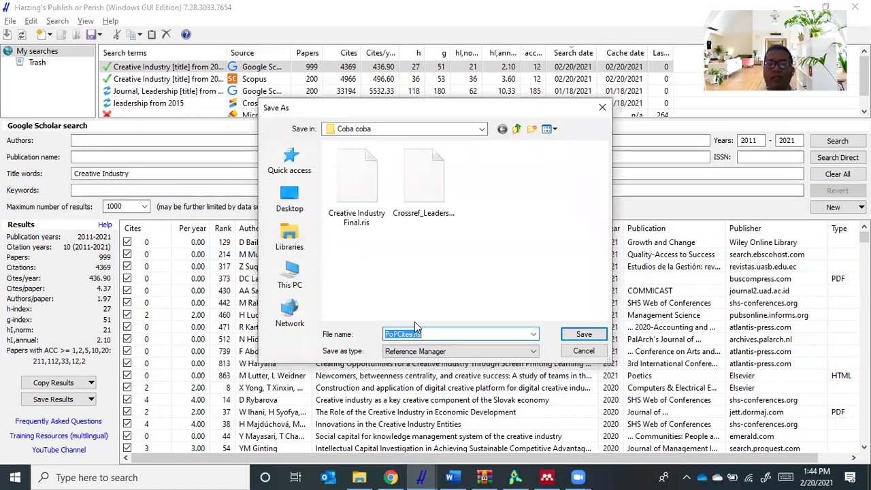
text(Crea)
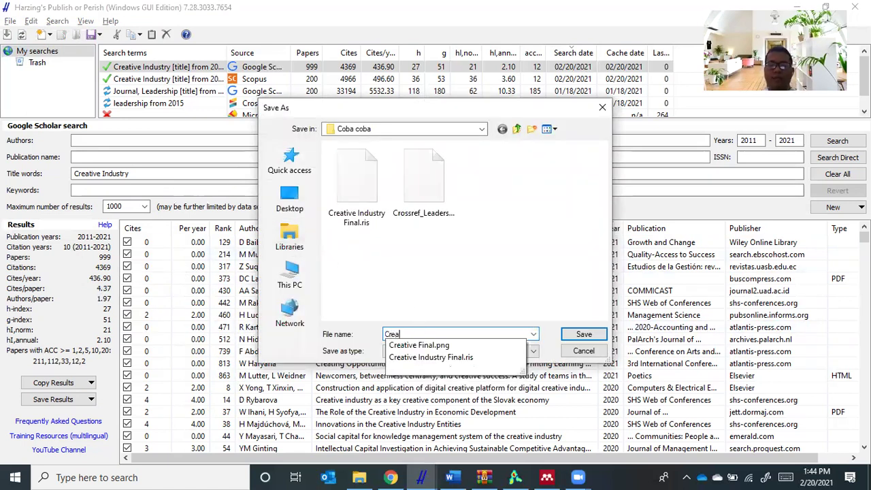
text(tive Industry)
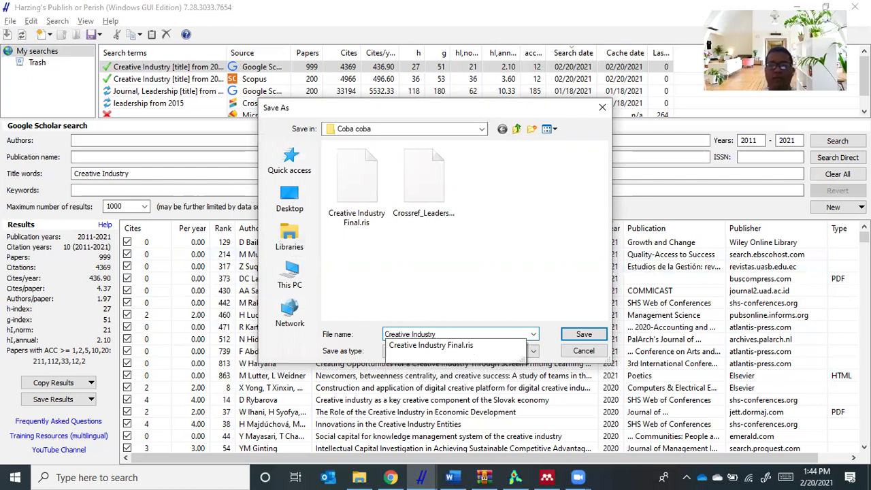
text( 1)
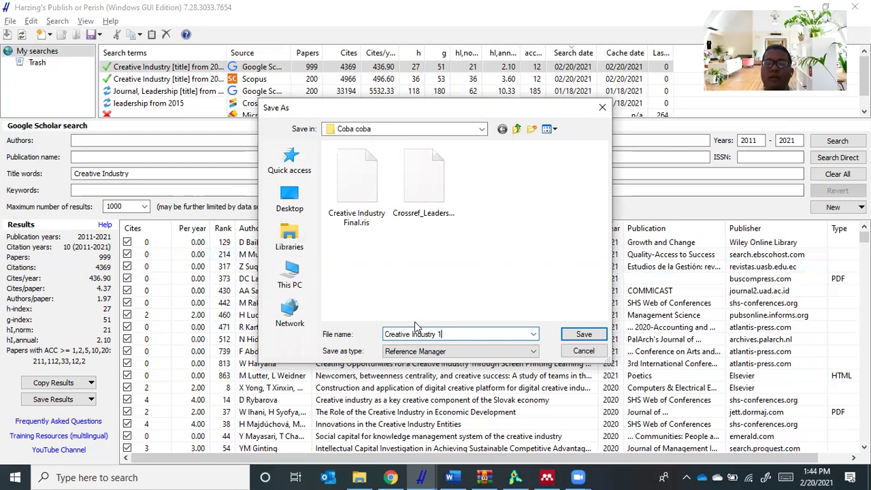
key(Return)
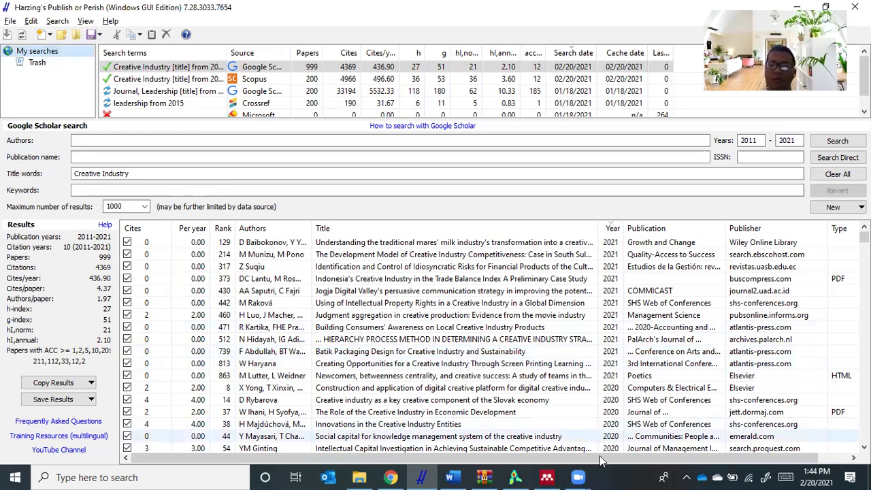
click(507, 477)
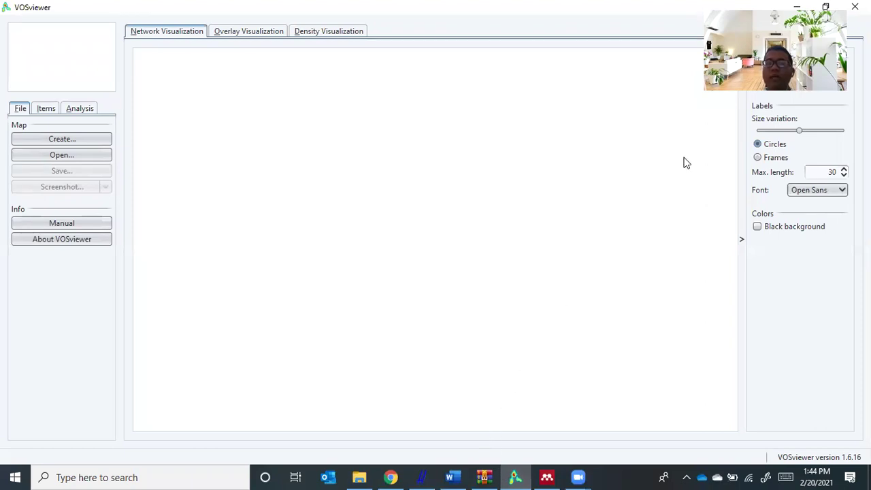
drag(566, 6, 582, 109)
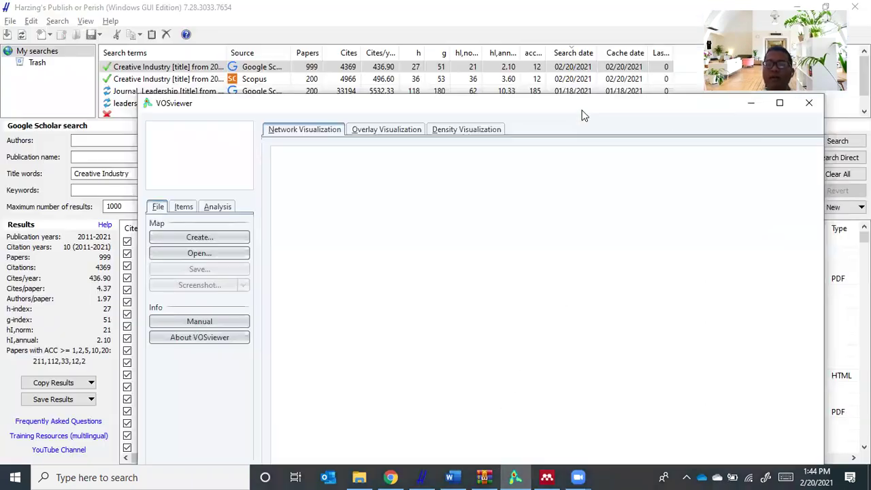
click(749, 104)
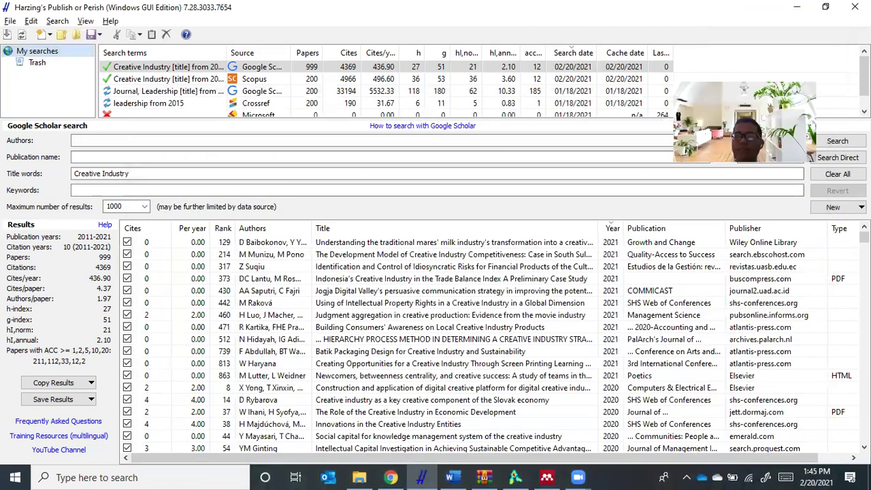
click(795, 14)
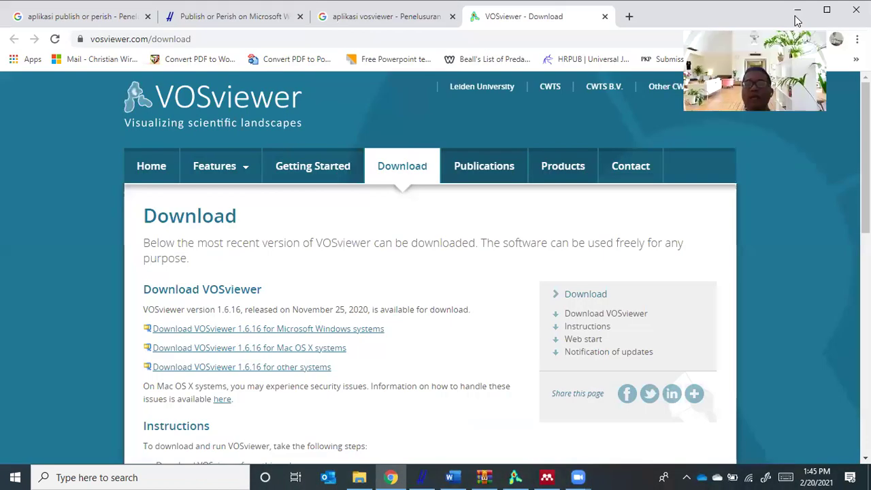
Switch to VOSviewer and maximize its window
click(515, 476)
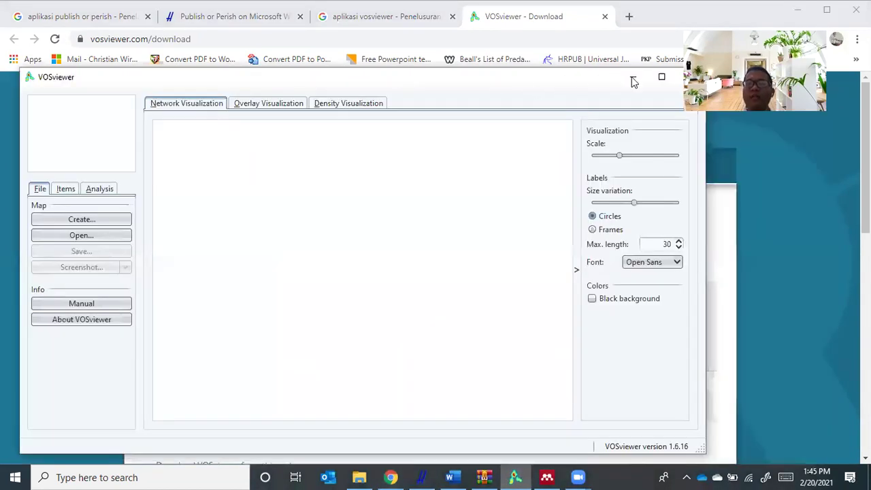
click(661, 77)
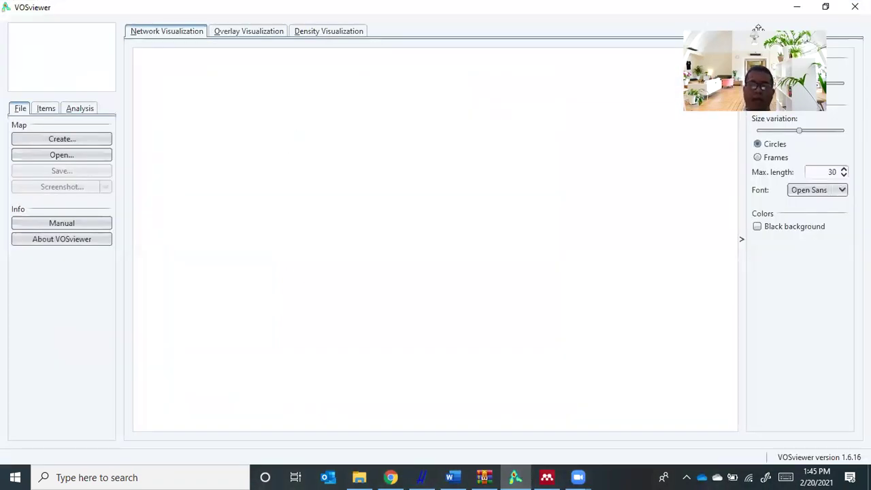
drag(758, 29, 708, 0)
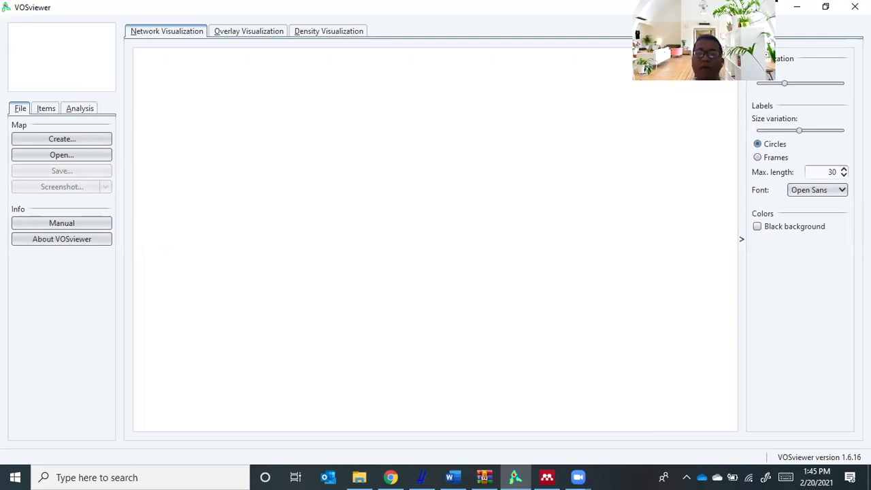
Start a new map based on text data, with reference manager files as the data source
click(69, 141)
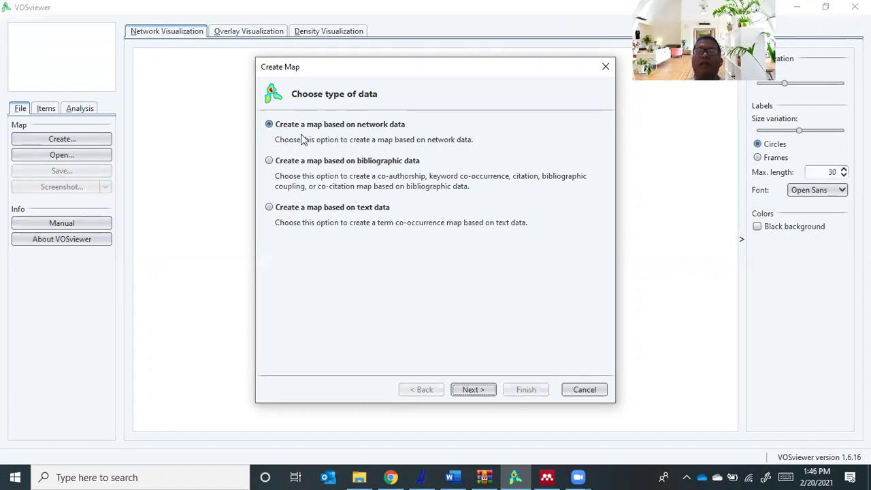
click(316, 210)
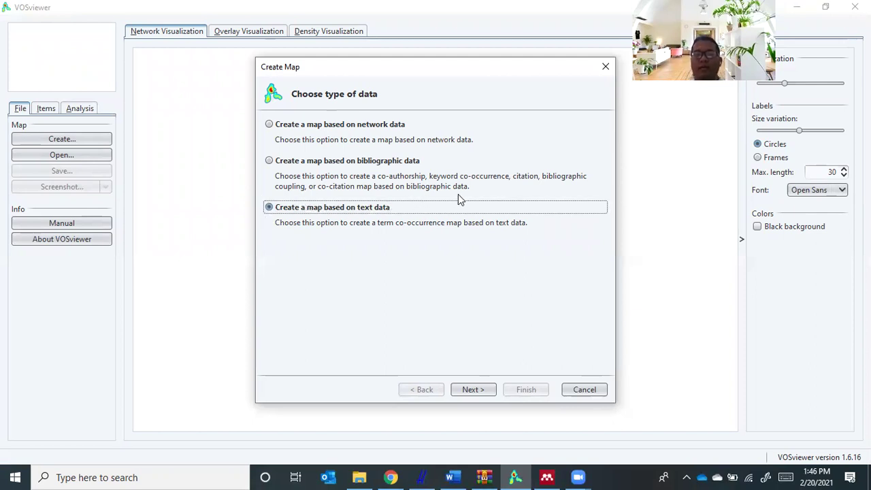
click(473, 390)
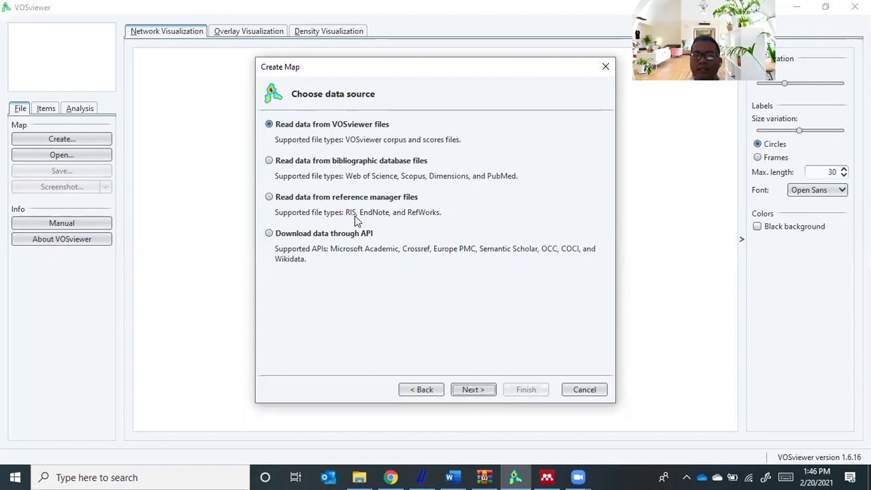
click(269, 198)
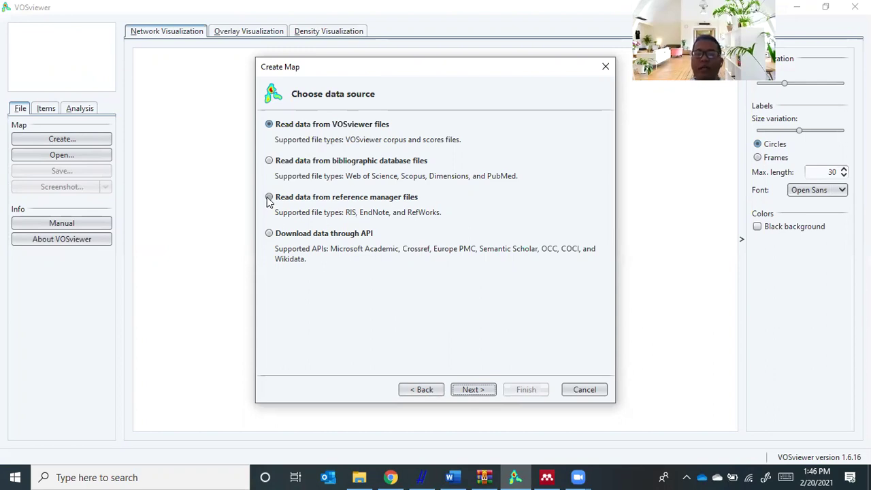
click(472, 392)
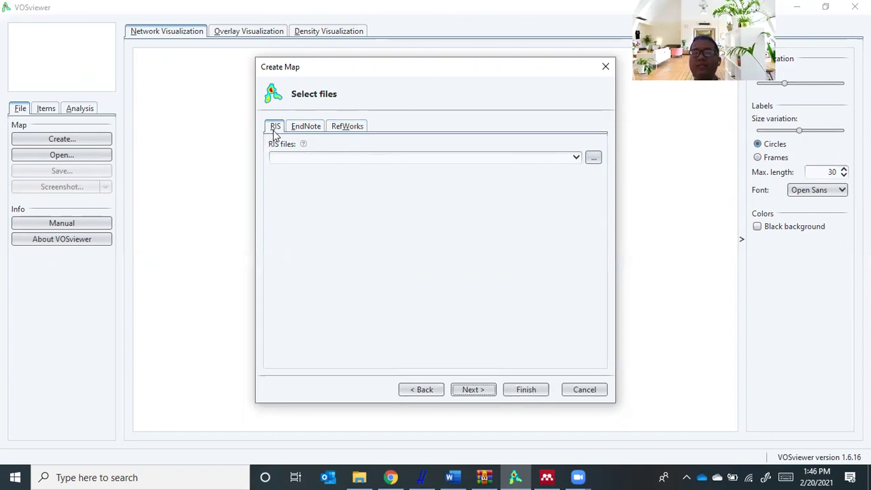
Choose Creative Industry 1.ris from the Coba coba folder in Documents as the RIS file for the map
click(593, 158)
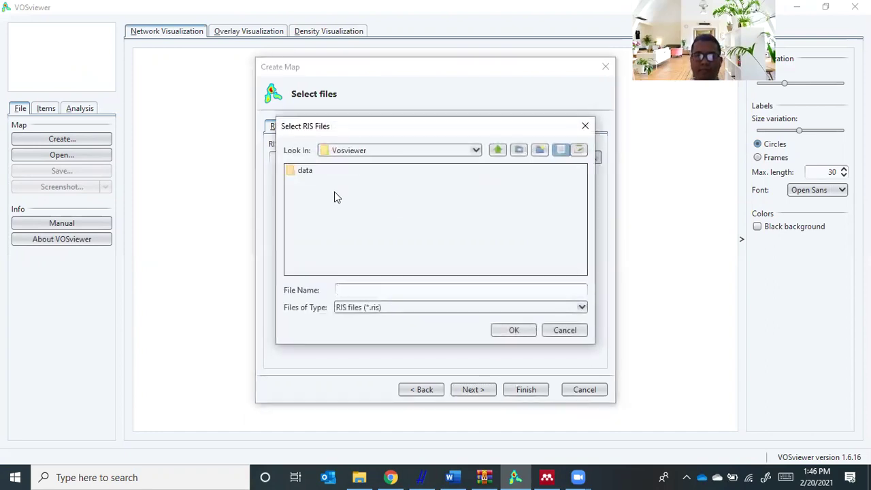
click(410, 152)
scroll(409, 184, up, 1)
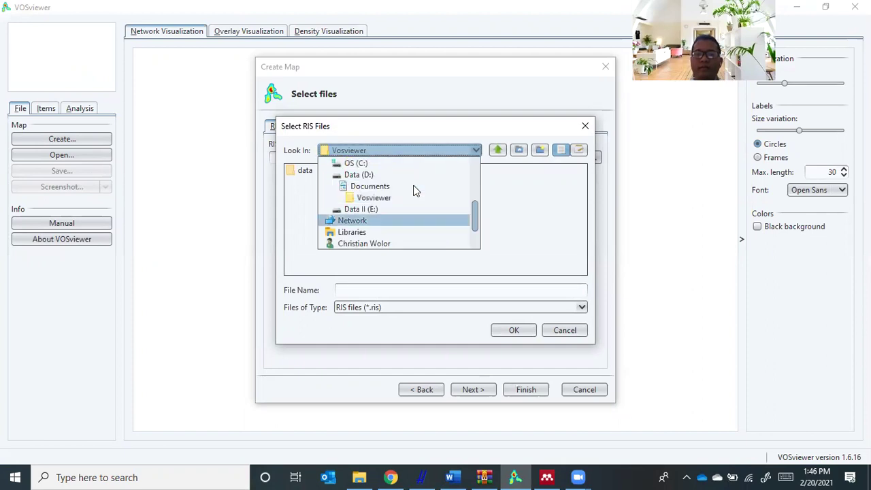
click(367, 188)
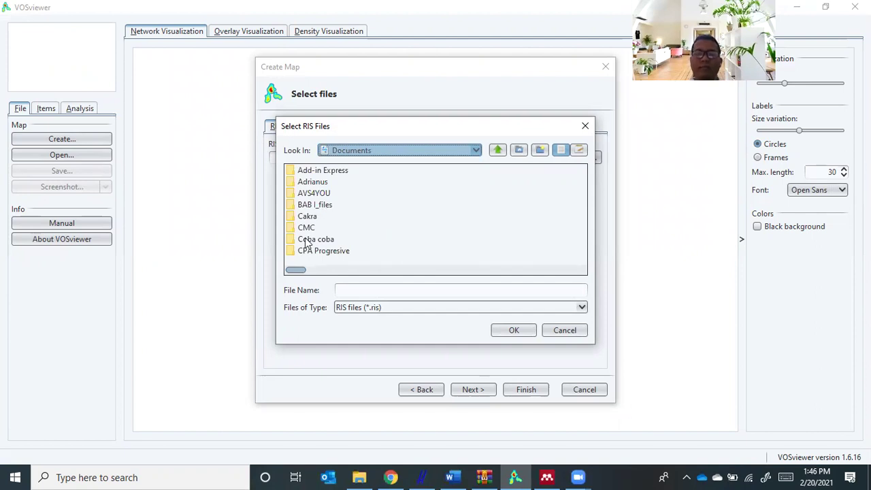
click(308, 239)
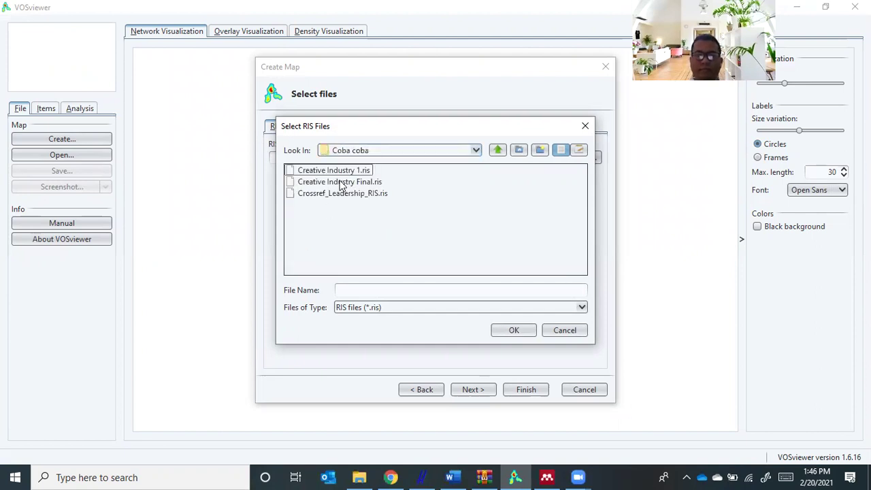
click(346, 172)
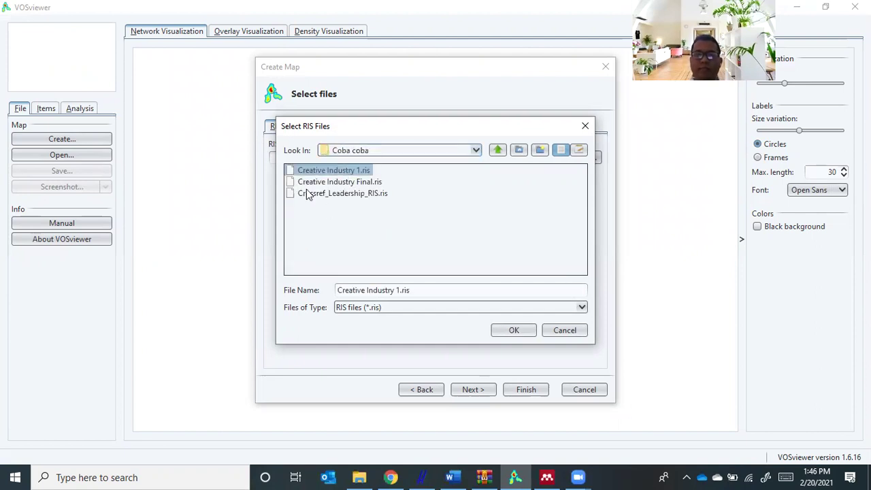
click(512, 331)
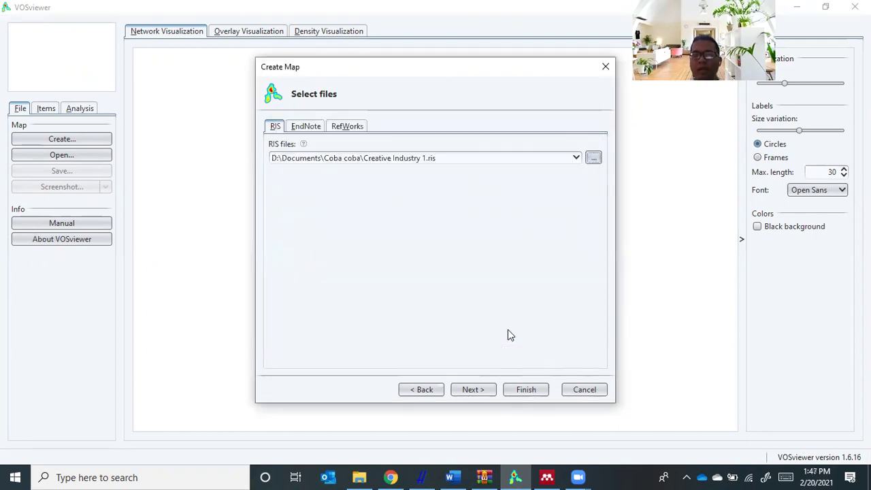
Keep term extraction from the title and abstract fields and accept the binary counting method
click(469, 394)
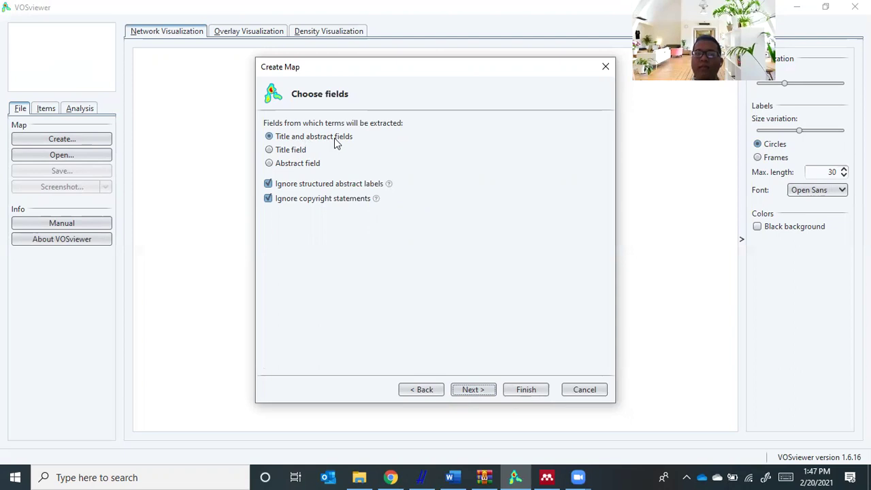
click(475, 395)
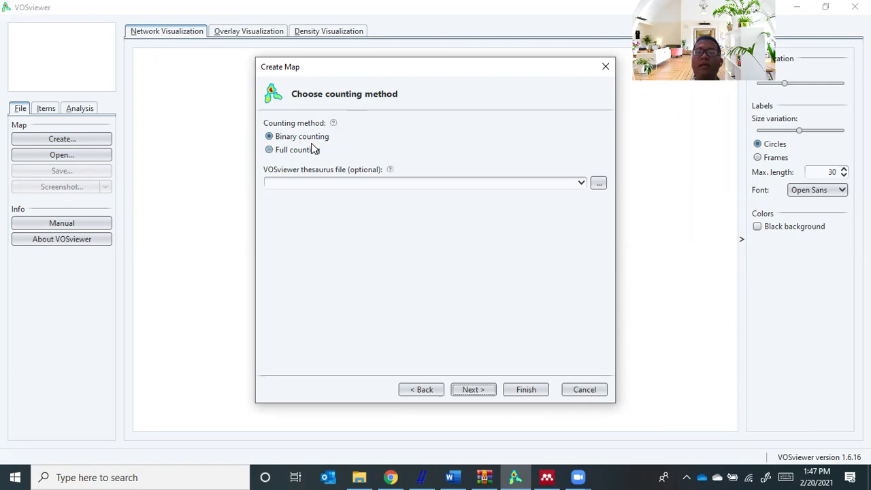
click(473, 392)
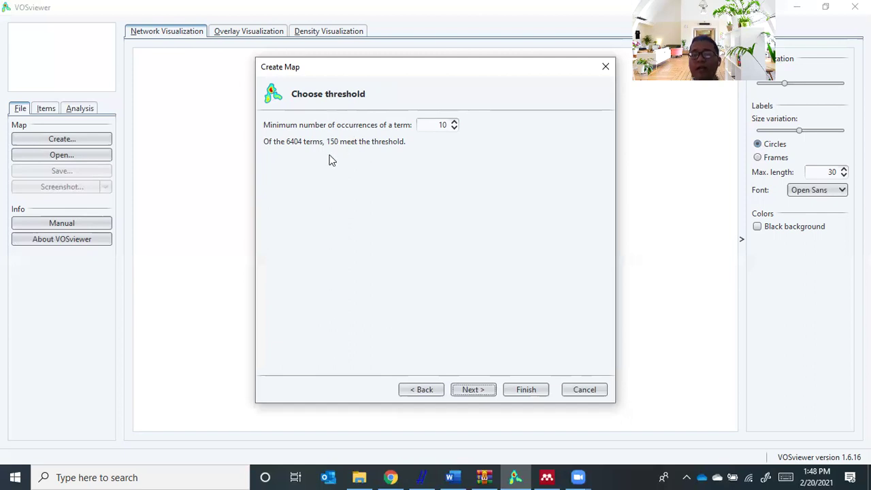
Try a threshold of 3 for the minimum number of occurrences of a term
click(455, 128)
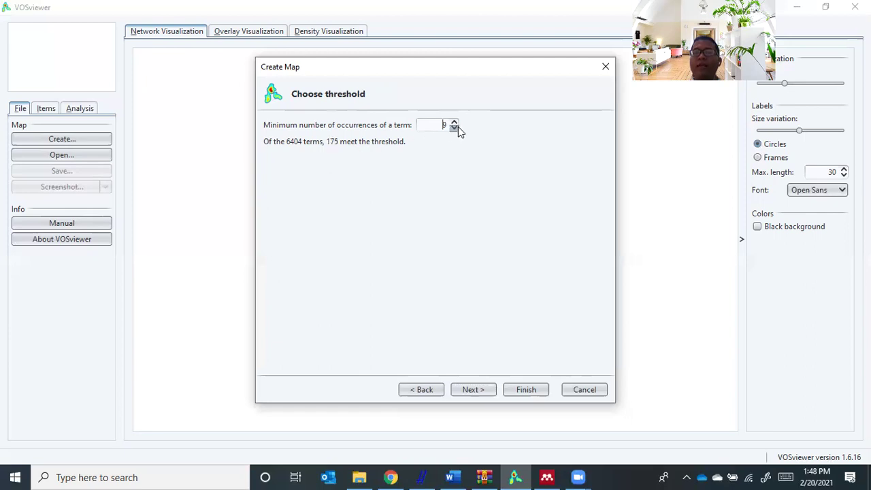
click(455, 128)
click(455, 128)
click(455, 128)
click(455, 128)
click(455, 128)
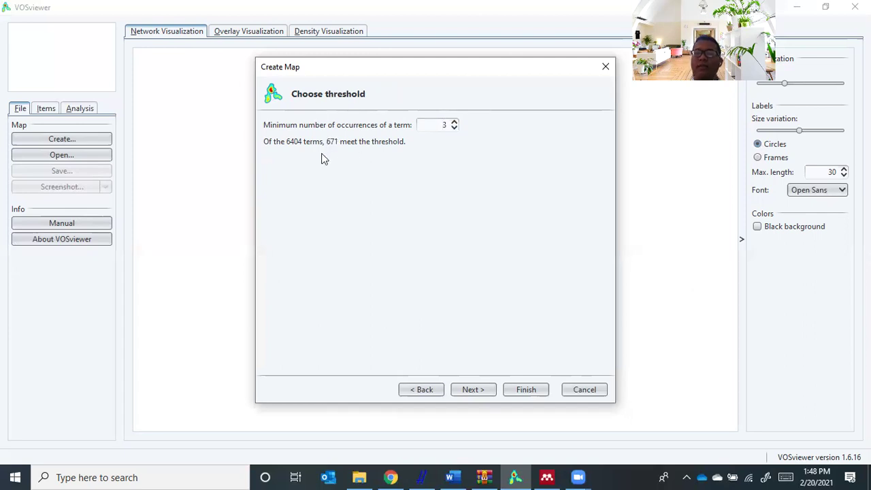
Set the minimum number of occurrences of a term to 8 and continue to the number of terms
click(455, 122)
click(455, 123)
click(455, 123)
click(455, 123)
click(455, 124)
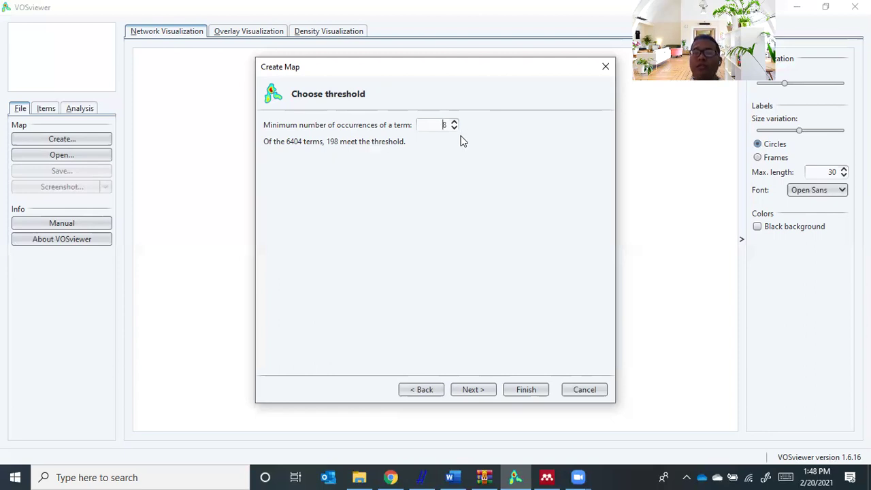
click(475, 394)
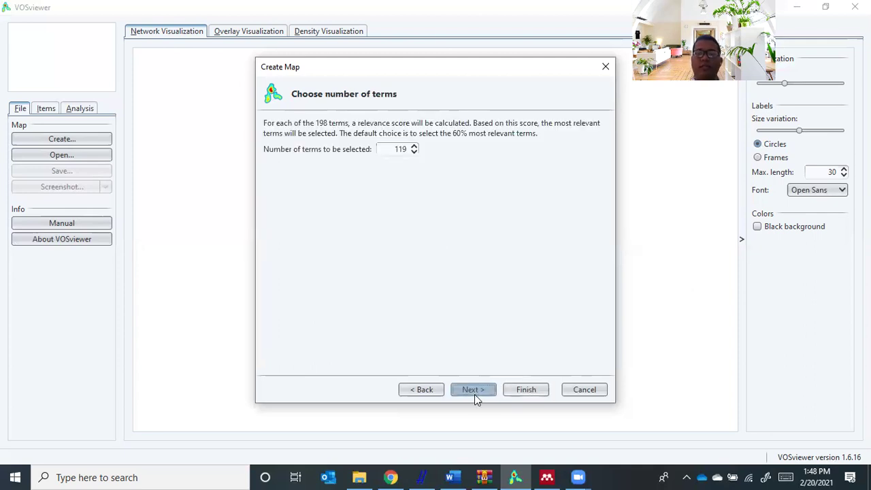
Set the number of terms to be selected to 198 and look through the list of selected terms
double_click(395, 150)
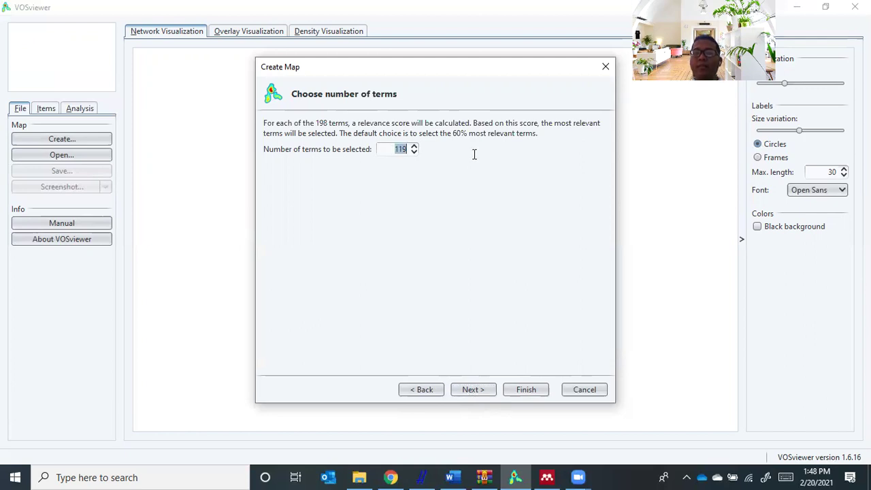
text(198)
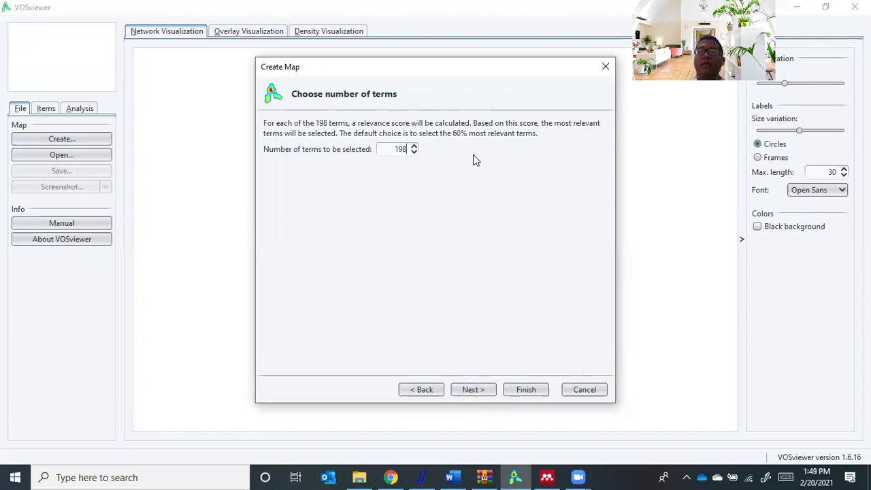
click(481, 391)
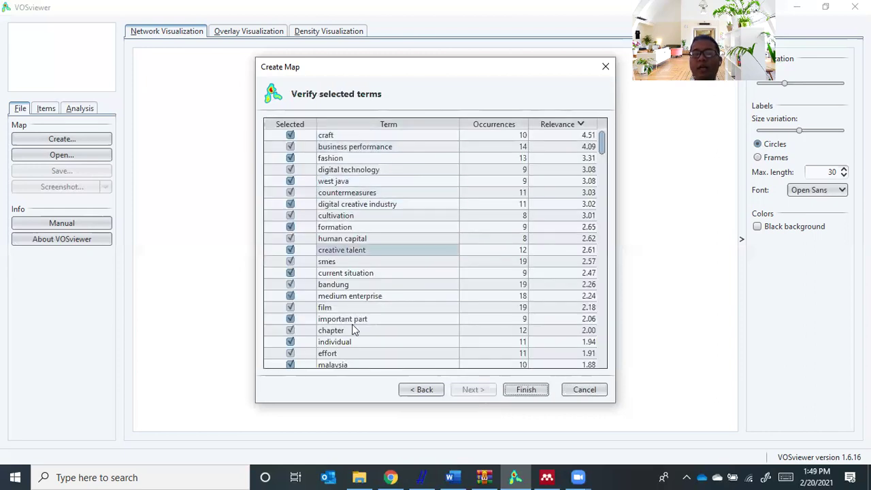
scroll(389, 242, down, 5)
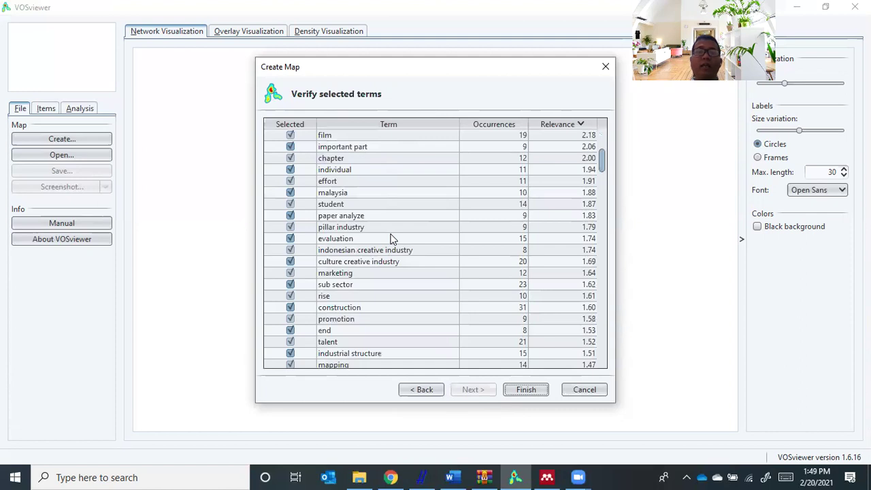
Exclude the terms "west java", "bandung" and "chapter" from the selected terms
scroll(391, 238, up, 5)
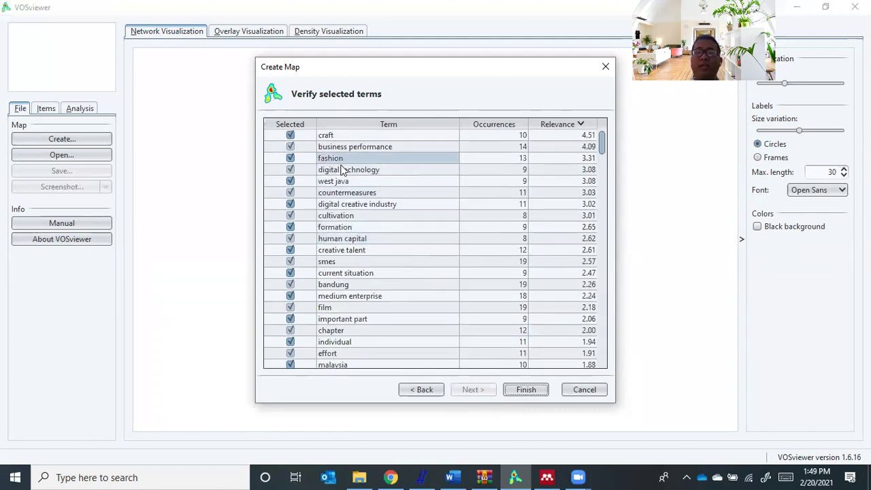
scroll(324, 172, down, 3)
scroll(324, 175, up, 3)
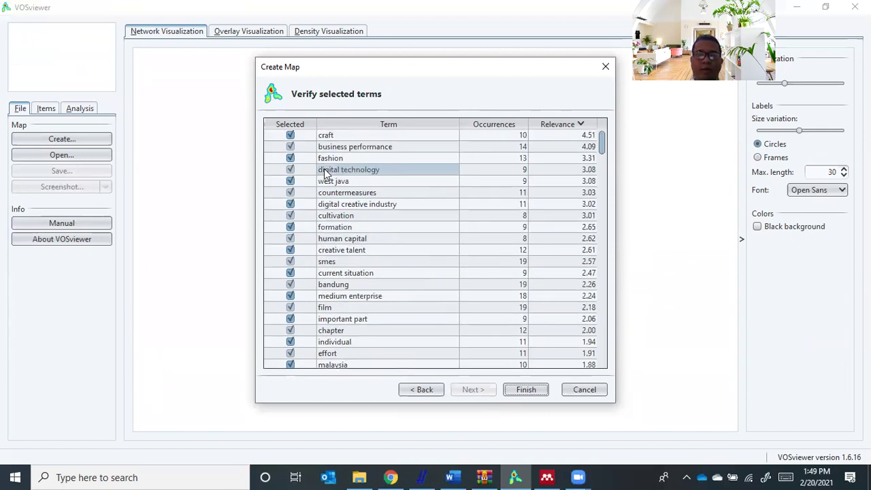
click(290, 181)
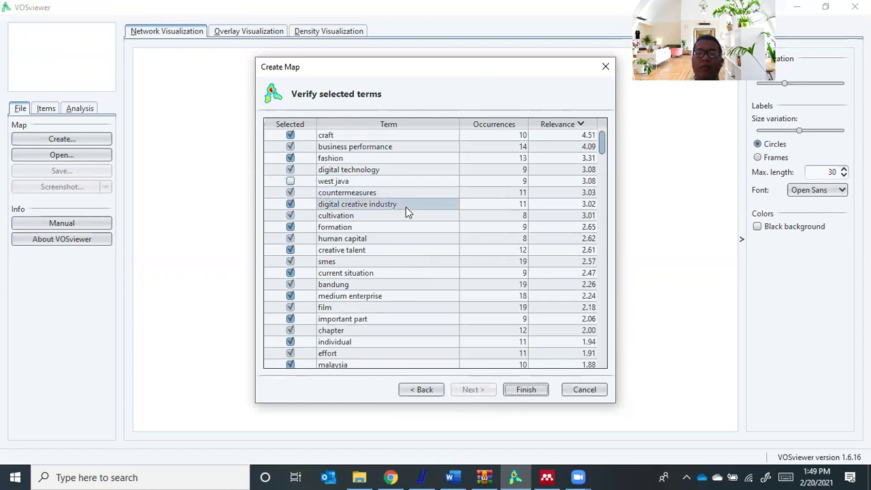
scroll(405, 207, down, 1)
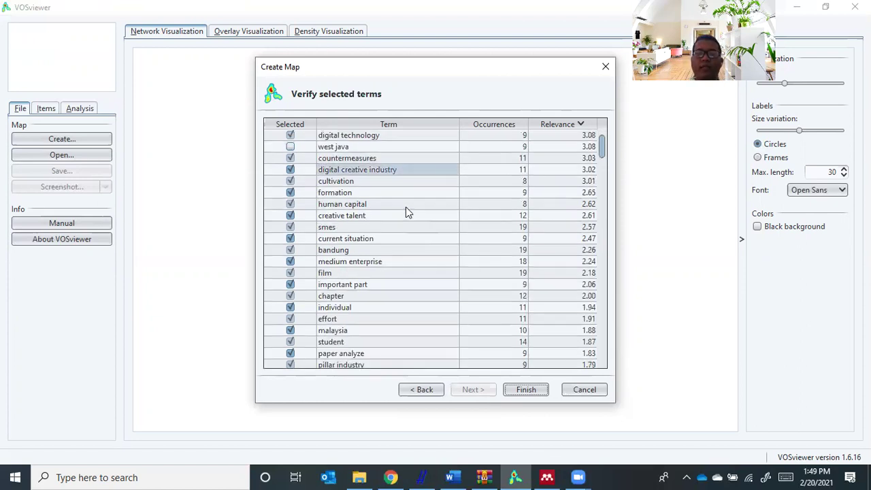
click(291, 250)
scroll(376, 264, down, 3)
click(290, 192)
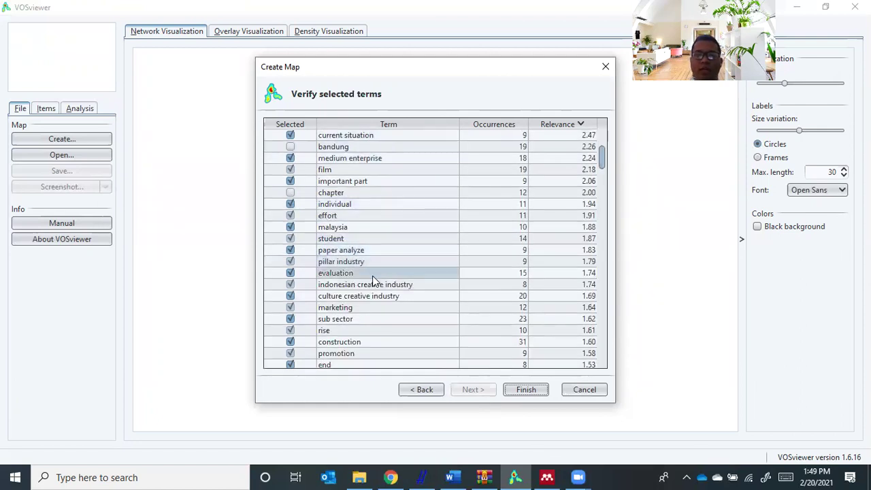
Exclude the place-name terms "shanghai", "beijing" and "china" from the selected terms
scroll(372, 276, down, 2)
scroll(374, 281, down, 1)
click(291, 307)
scroll(375, 298, down, 1)
scroll(375, 296, down, 3)
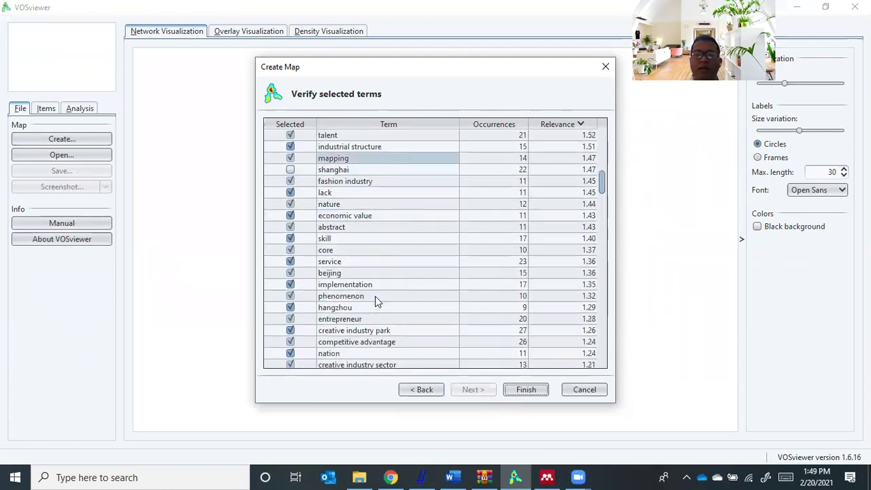
click(291, 273)
scroll(376, 274, down, 12)
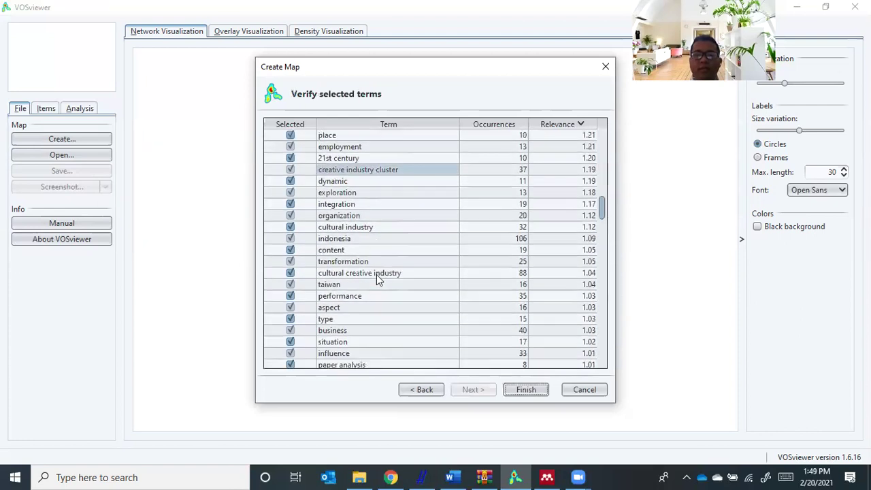
scroll(379, 279, down, 1)
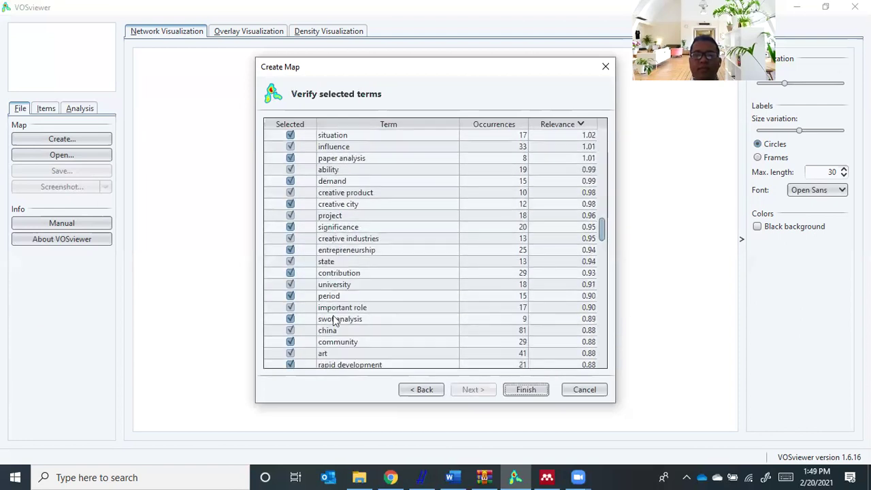
click(291, 330)
scroll(388, 319, down, 4)
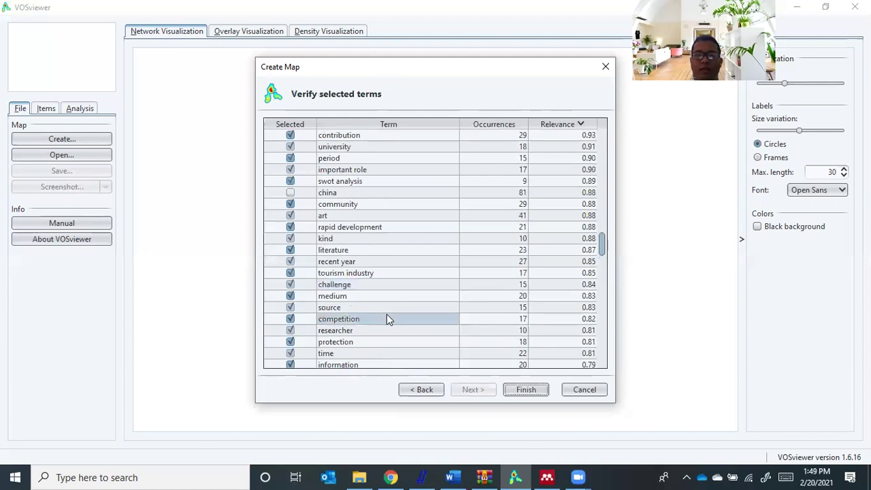
Check the remaining terms in the verification list and generate the map from the terms kept
scroll(387, 318, down, 3)
scroll(387, 318, down, 5)
scroll(386, 319, down, 7)
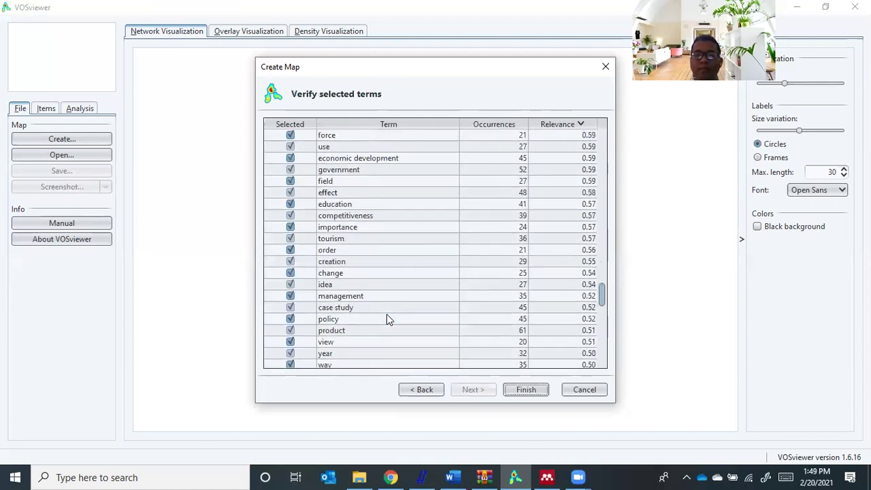
click(388, 318)
scroll(388, 317, down, 5)
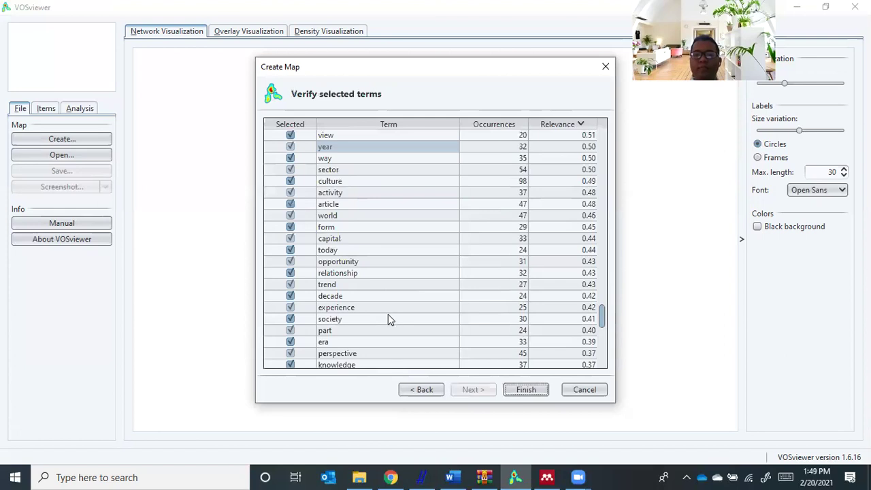
scroll(389, 317, down, 5)
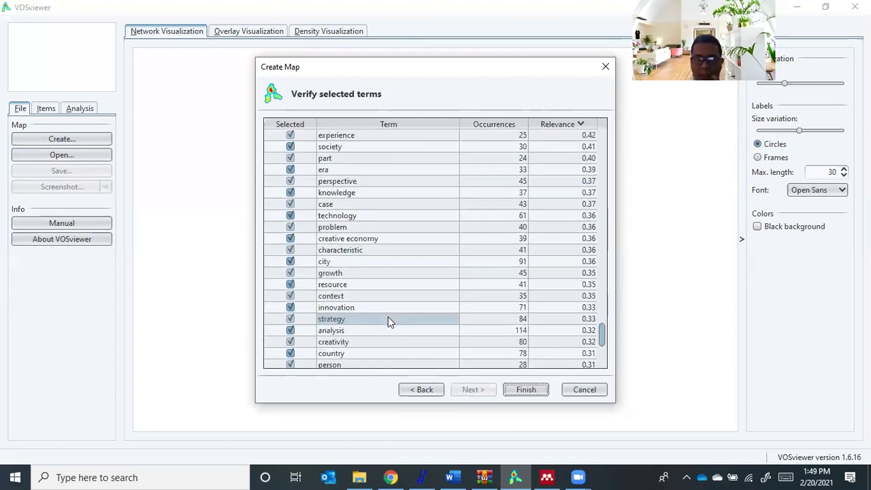
scroll(388, 320, up, 15)
scroll(392, 322, up, 20)
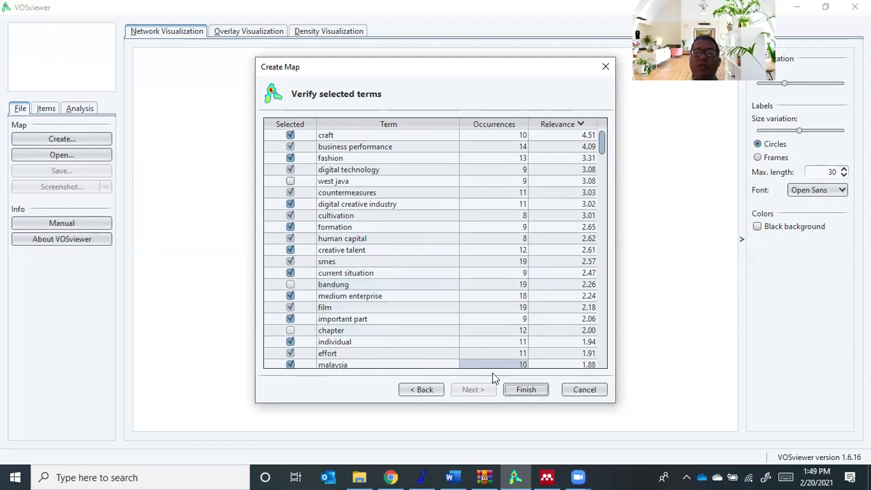
click(525, 391)
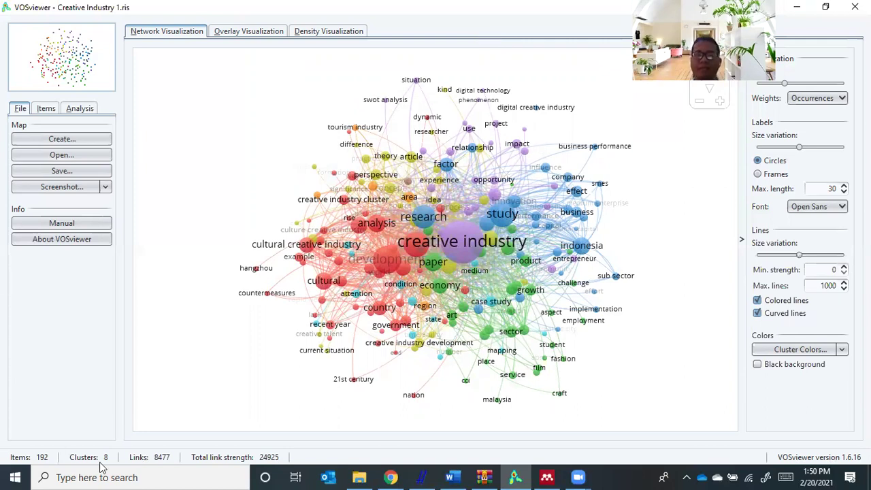
Examine the map's items grouped by cluster, looking through the terms of the first three clusters
click(47, 110)
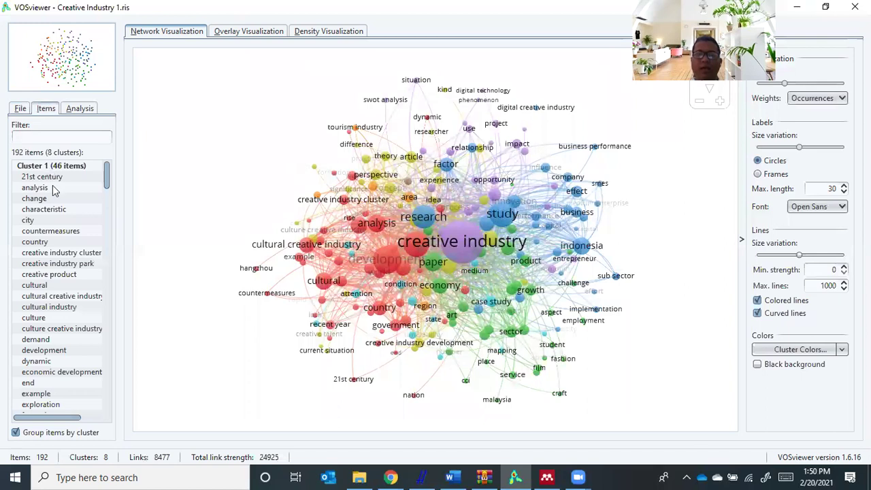
click(74, 252)
scroll(75, 253, down, 1)
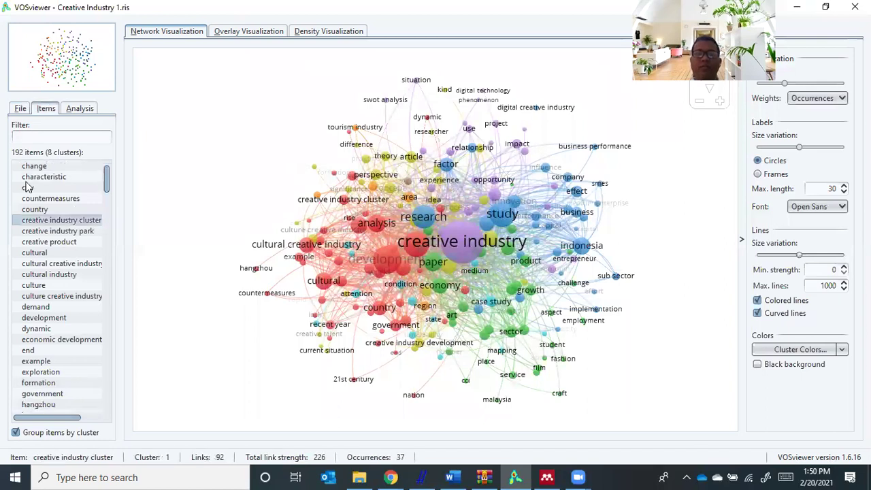
scroll(27, 188, up, 1)
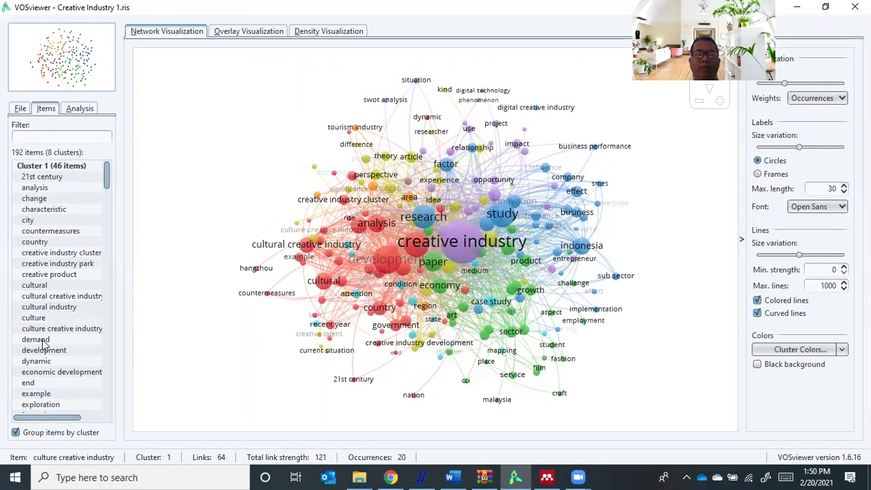
scroll(42, 344, down, 6)
scroll(68, 269, down, 13)
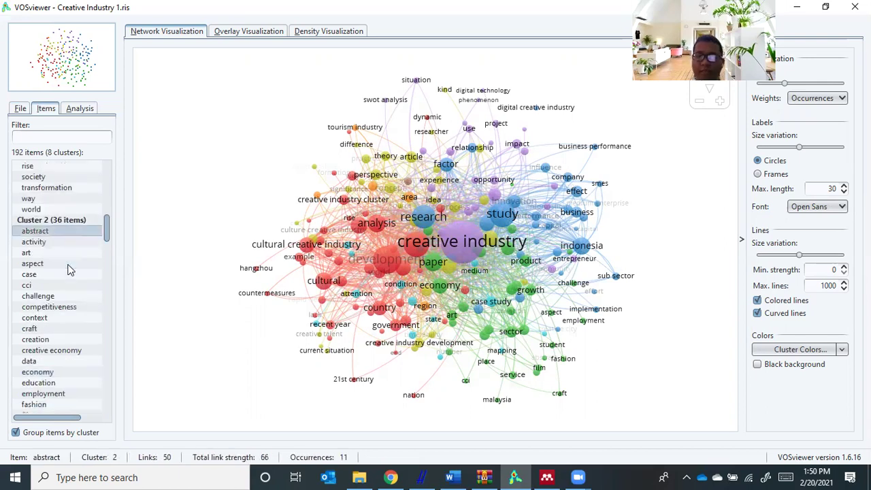
scroll(68, 269, down, 3)
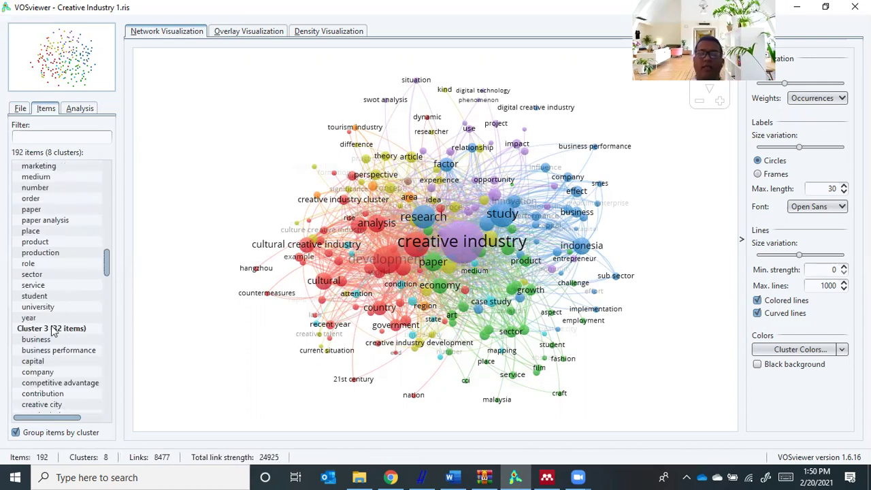
scroll(58, 316, up, 17)
scroll(58, 313, up, 5)
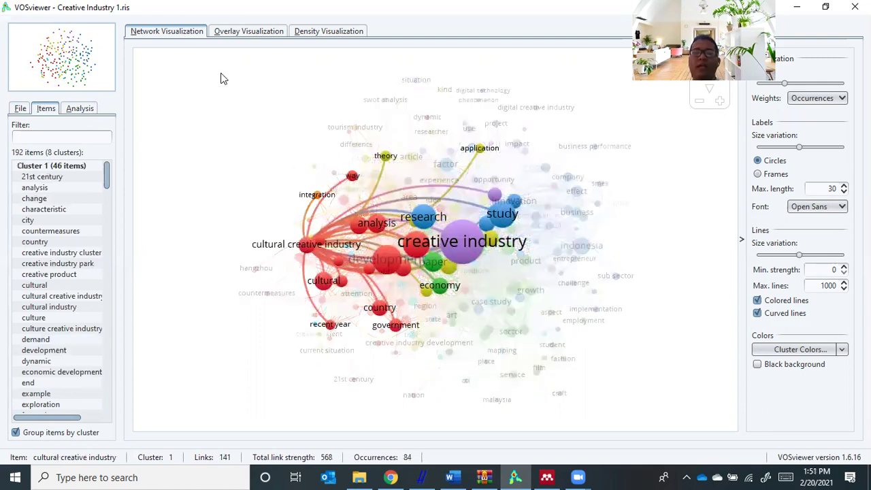
View the map as an overlay visualization, then as a density visualization, comparing item and cluster density and keeping cluster density
click(249, 32)
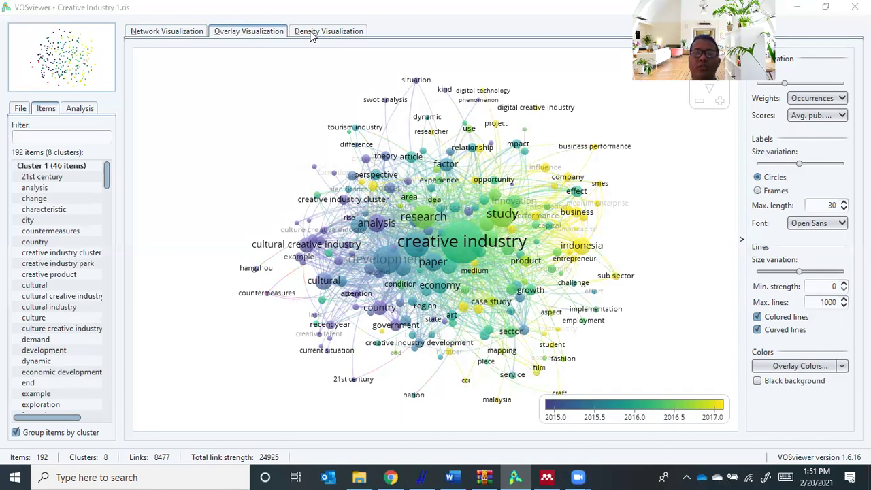
click(350, 35)
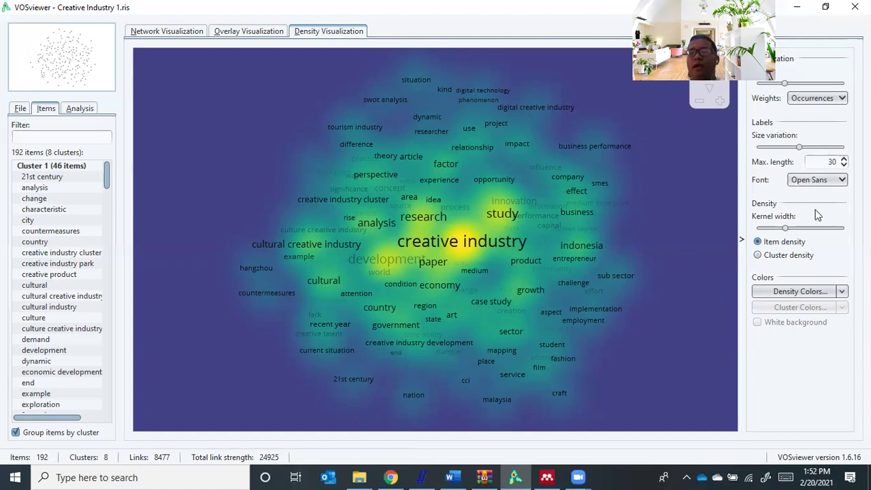
click(758, 257)
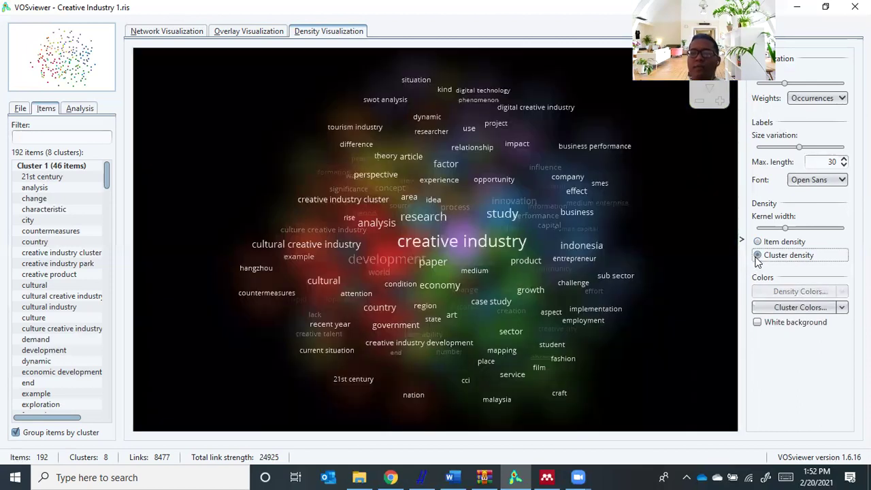
click(757, 241)
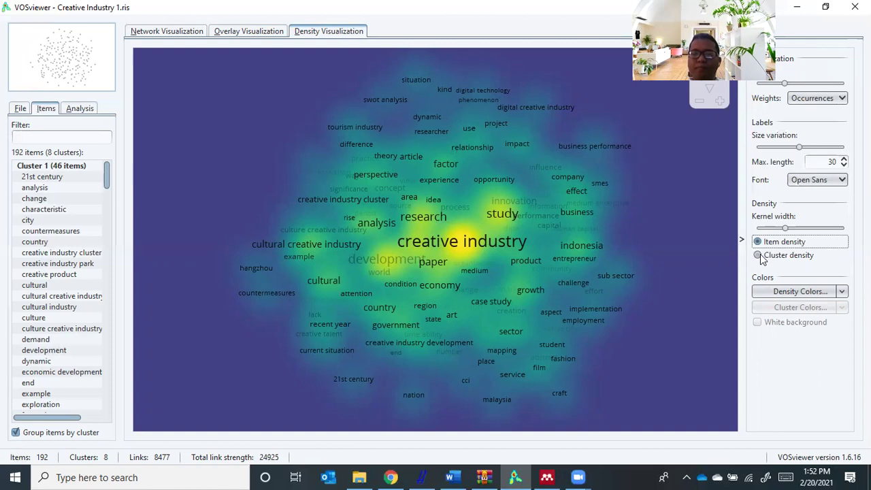
click(759, 256)
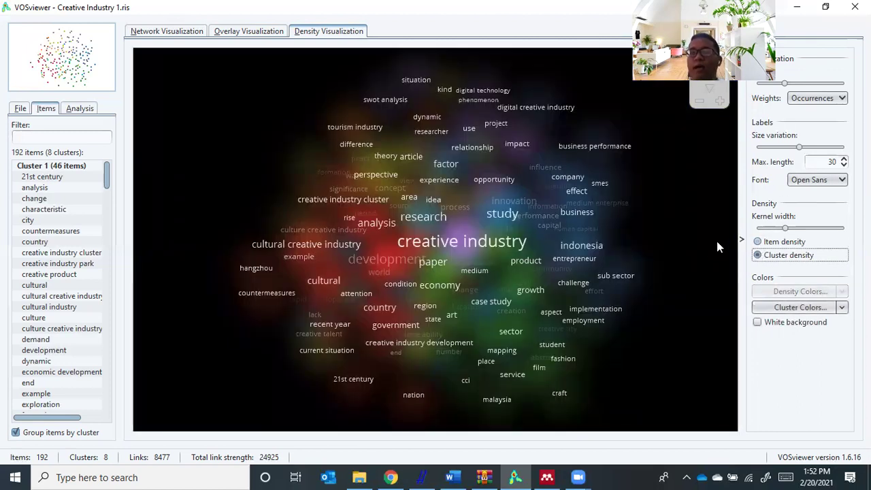
click(758, 242)
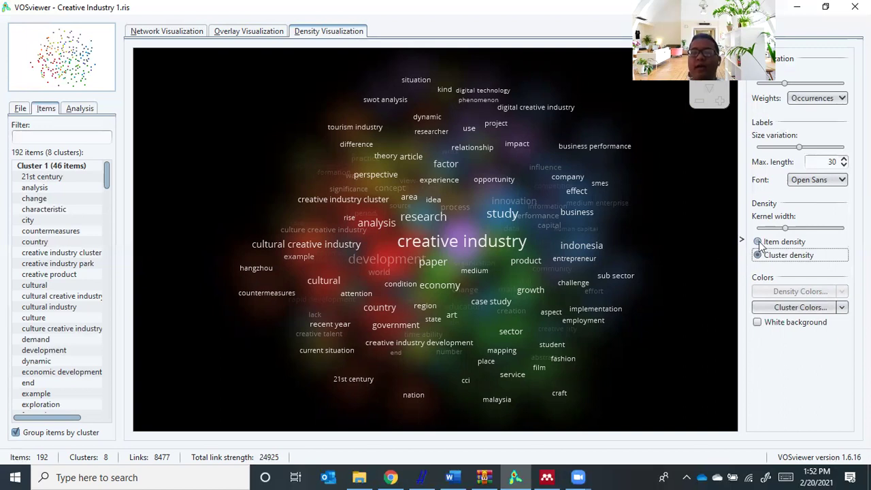
click(758, 256)
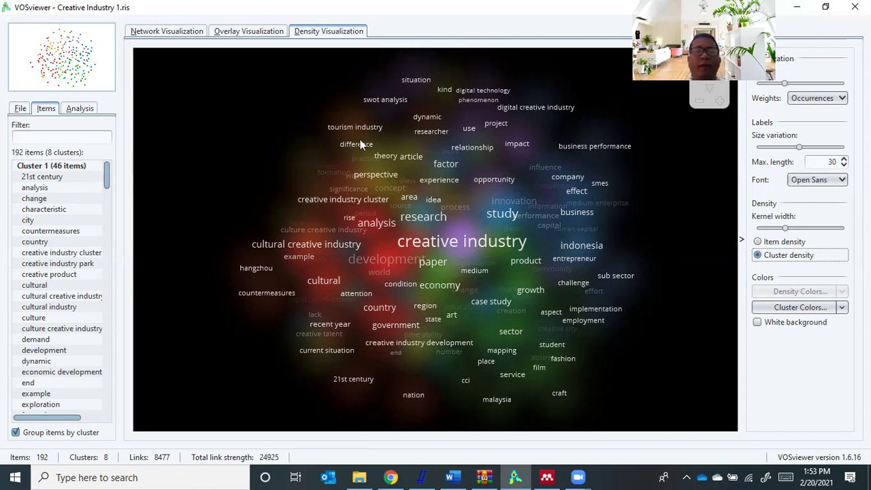
click(440, 136)
click(688, 161)
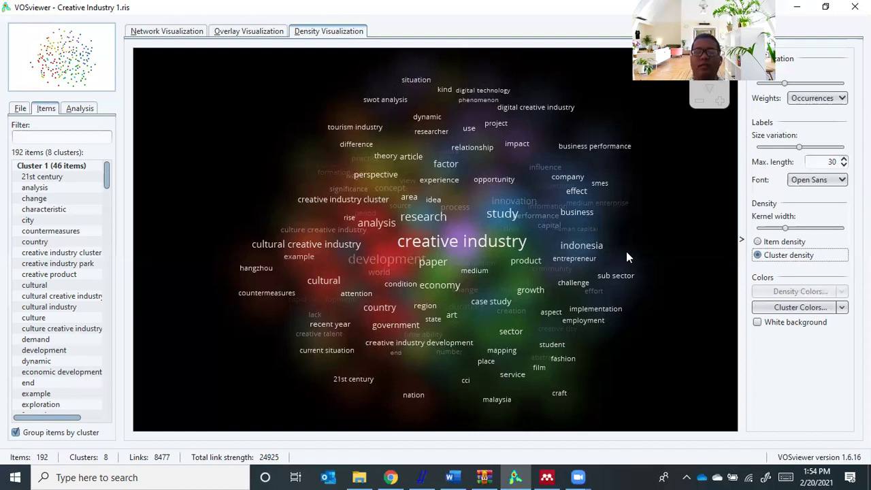
Save a PNG screenshot of the cluster density map as "Creative 1" in the Coba coba folder
click(79, 109)
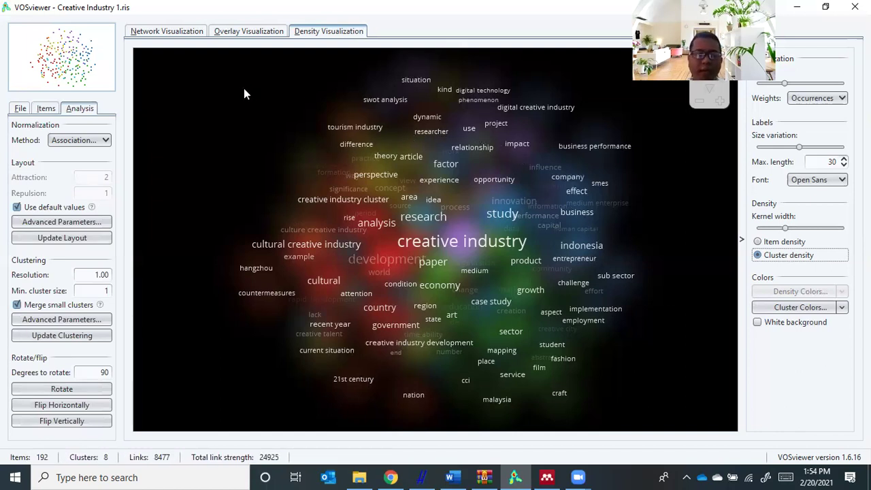
click(23, 110)
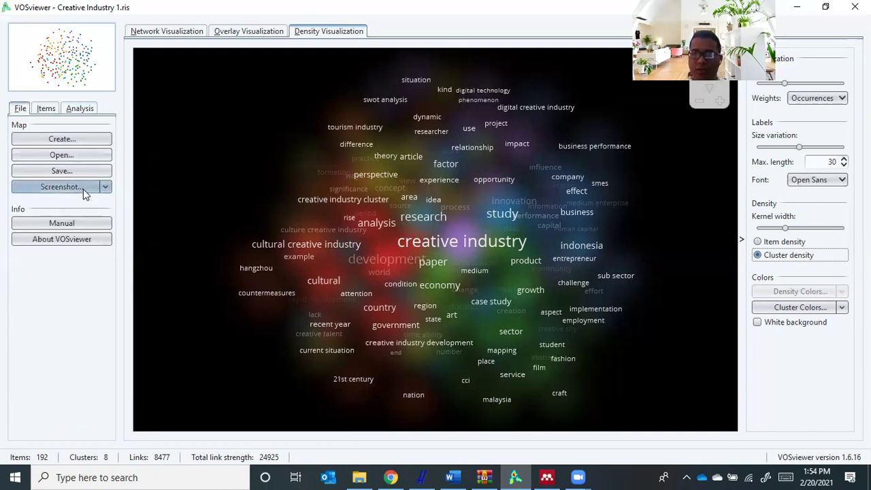
click(106, 187)
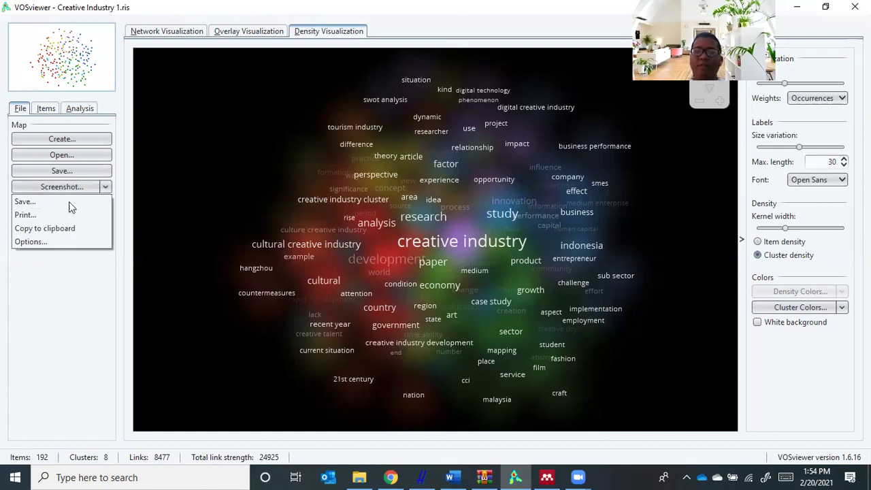
click(27, 202)
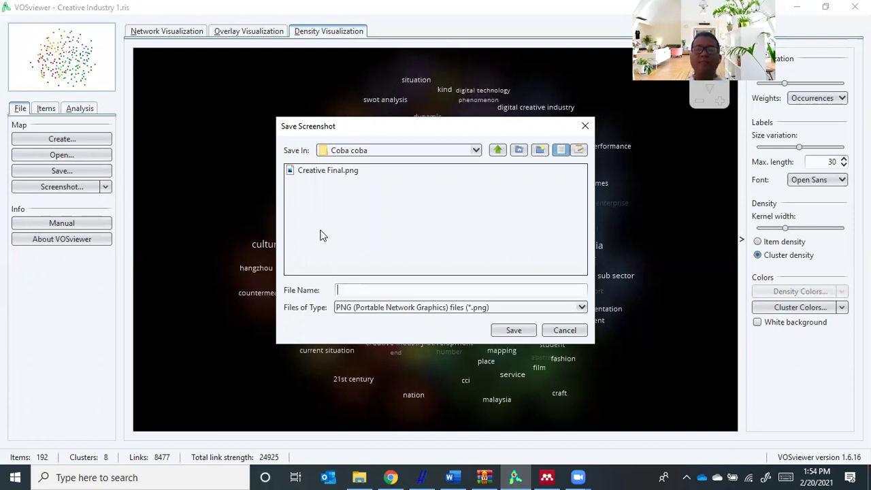
text(Crea)
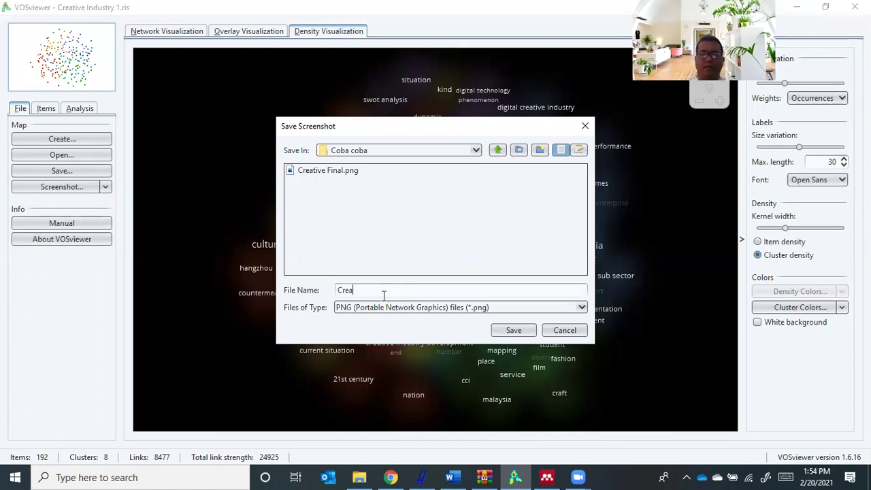
text(tive 1)
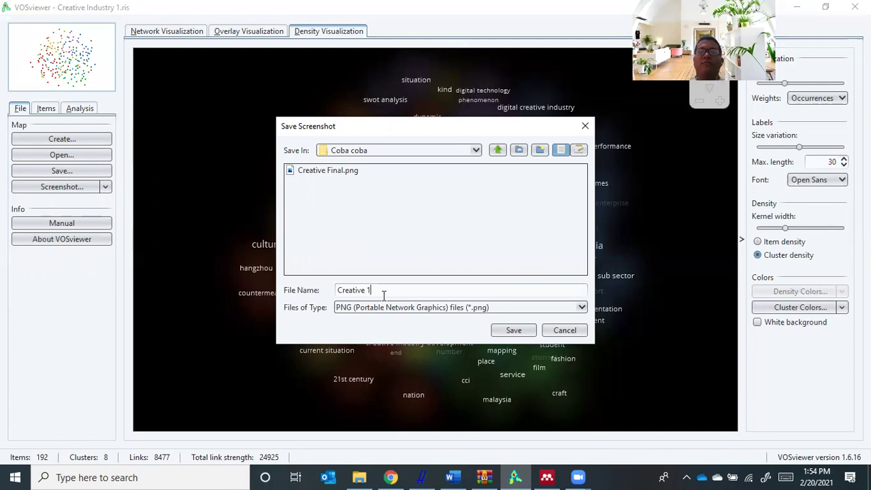
key(Return)
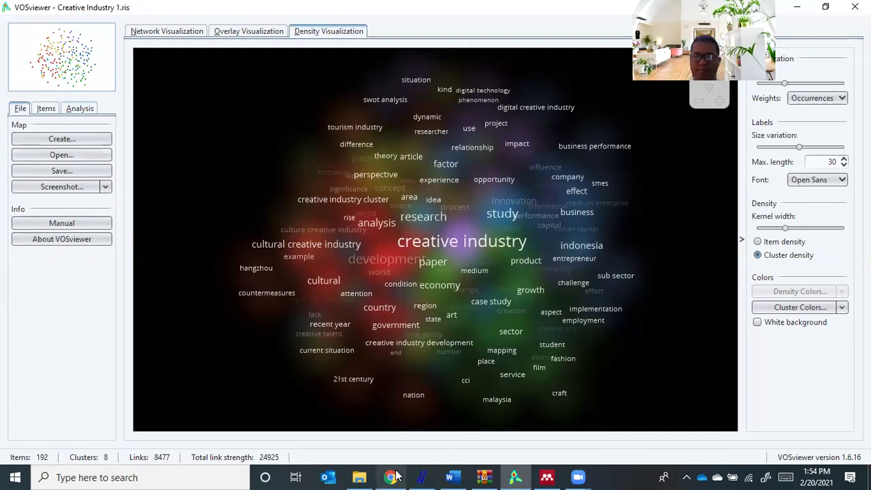
Switch to File Explorer and view the contents of the Coba coba folder, checking for the saved Creative 1.png
click(360, 477)
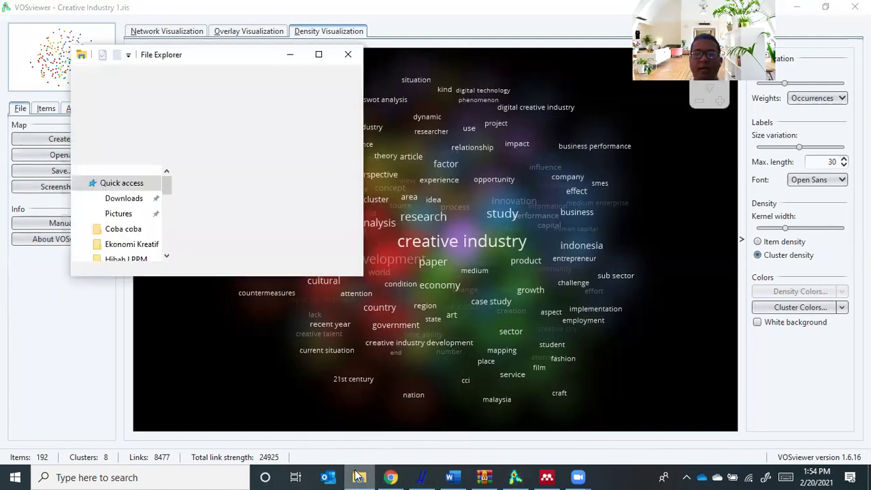
click(319, 55)
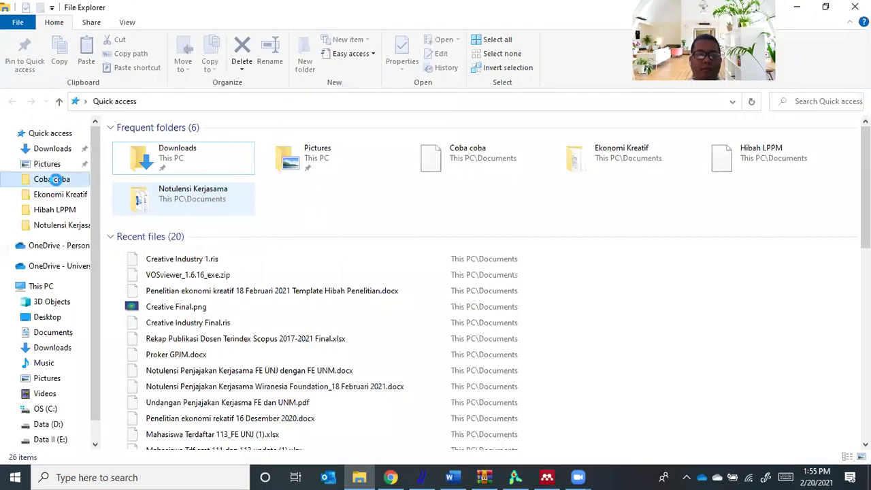
click(58, 181)
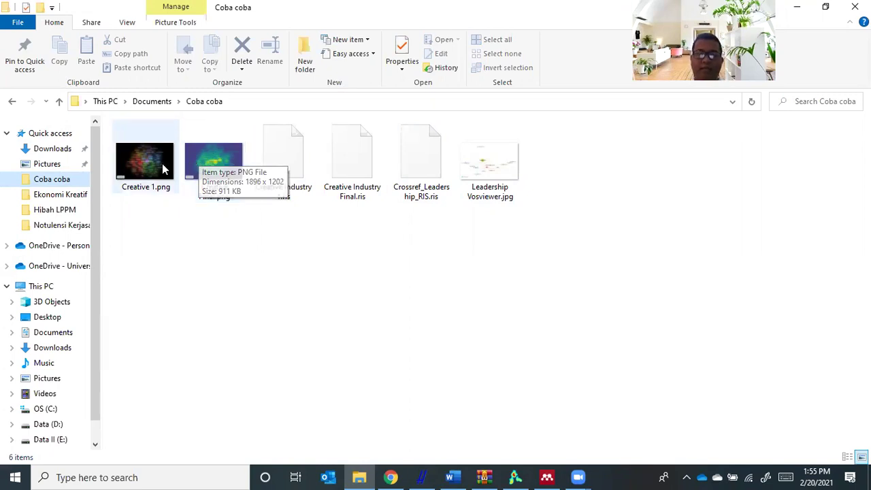
Review the Gambar 2.2 bibliometric map and Tabel 2.1 in the Word research proposal, and look at the search results in Publish or Perish
click(453, 476)
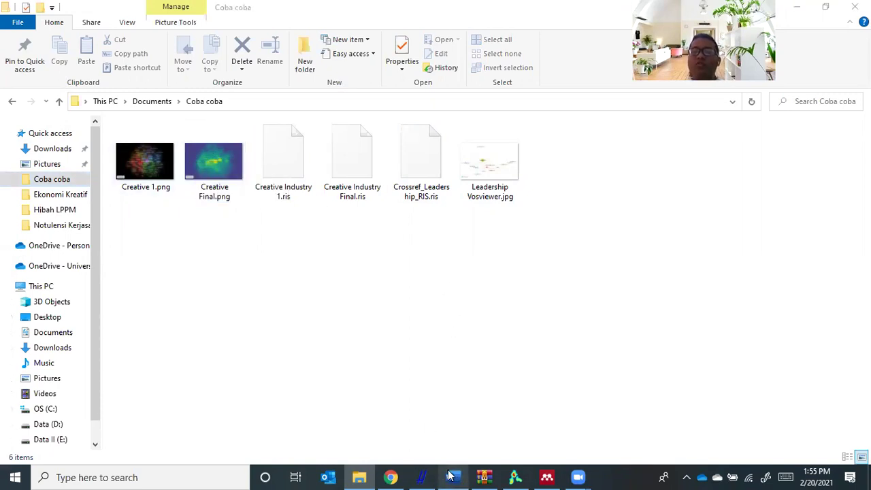
click(451, 476)
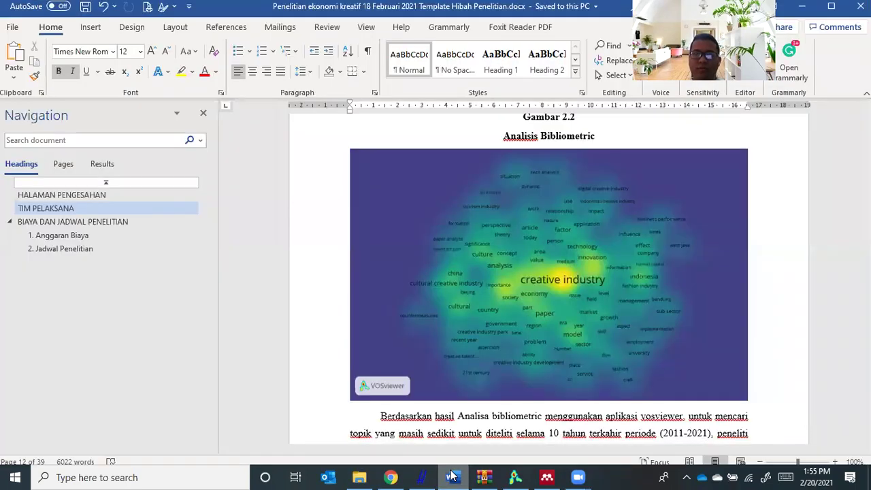
scroll(656, 320, up, 3)
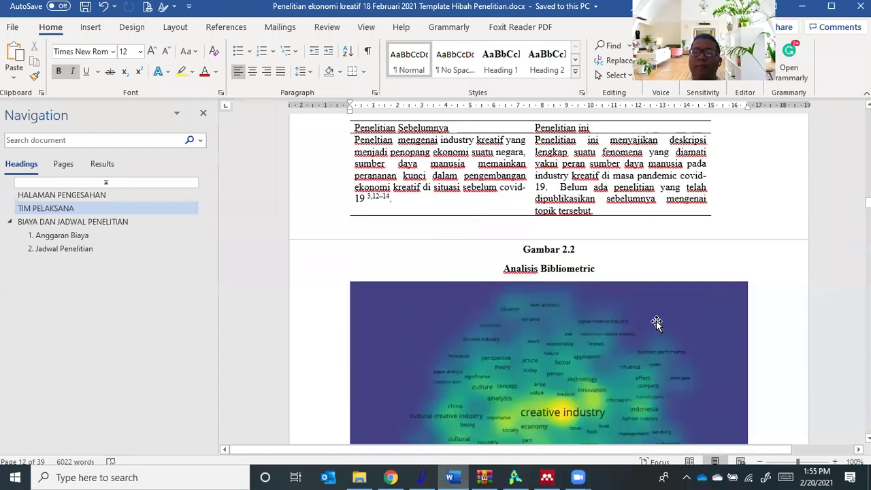
scroll(653, 327, down, 3)
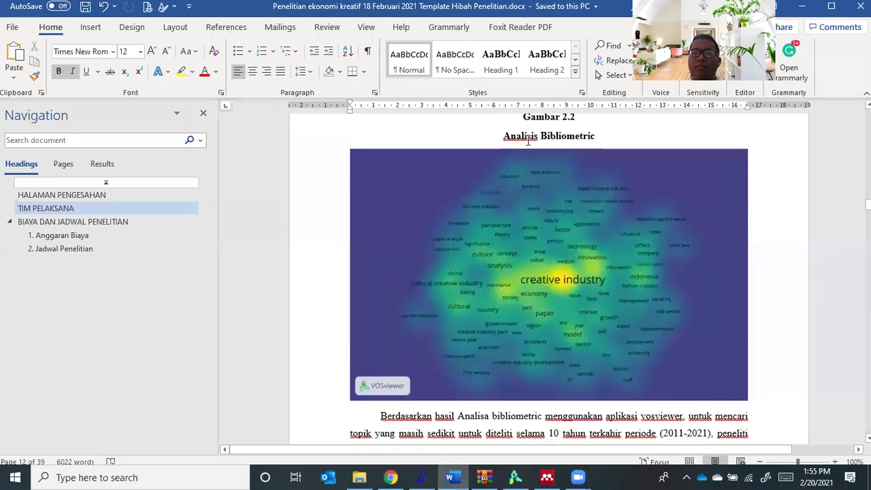
scroll(592, 234, down, 1)
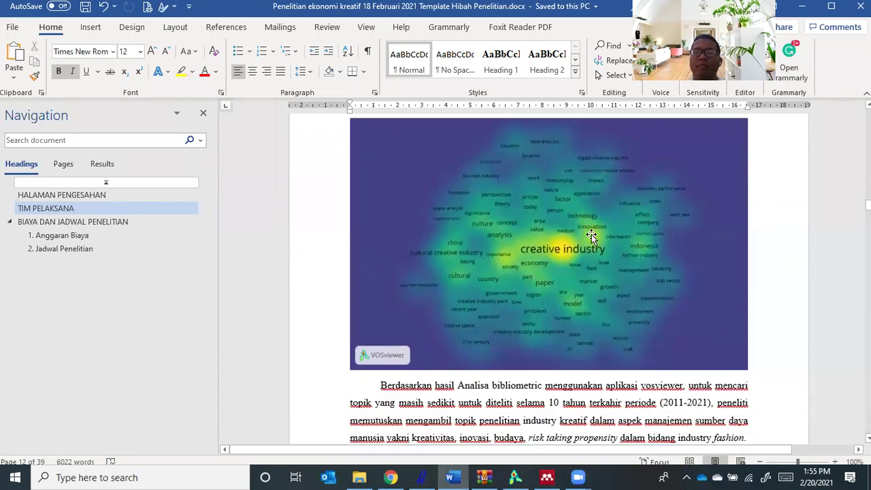
scroll(603, 301, down, 1)
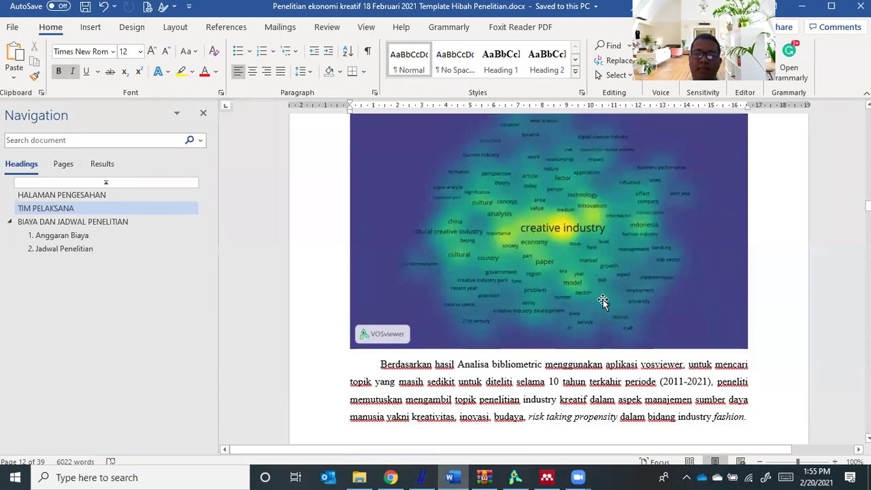
scroll(650, 299, up, 2)
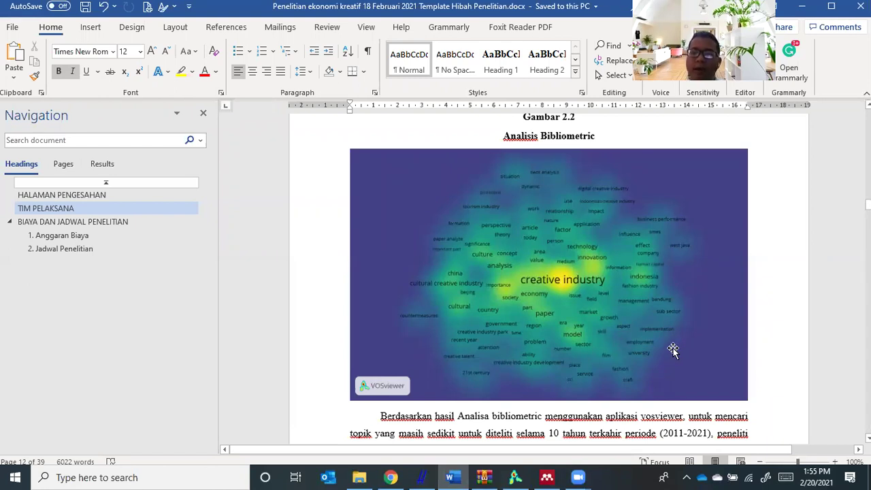
scroll(673, 350, down, 1)
scroll(673, 350, up, 2)
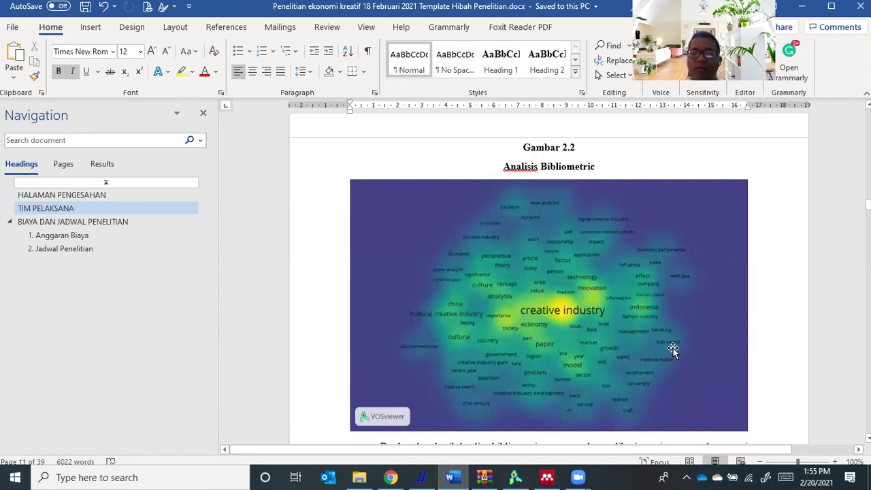
scroll(673, 350, up, 6)
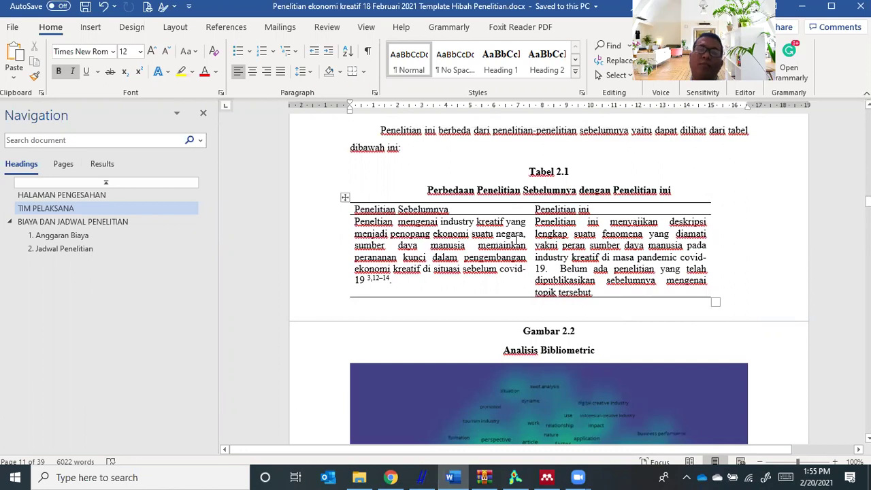
scroll(616, 262, down, 5)
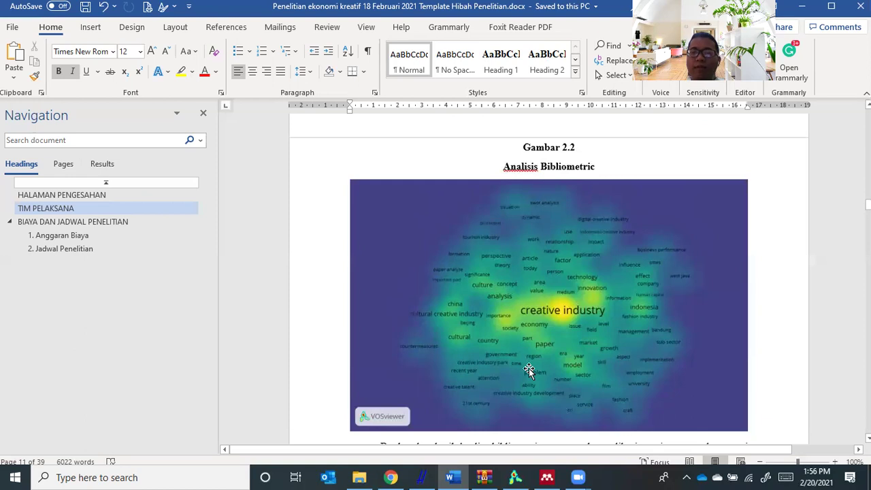
click(418, 476)
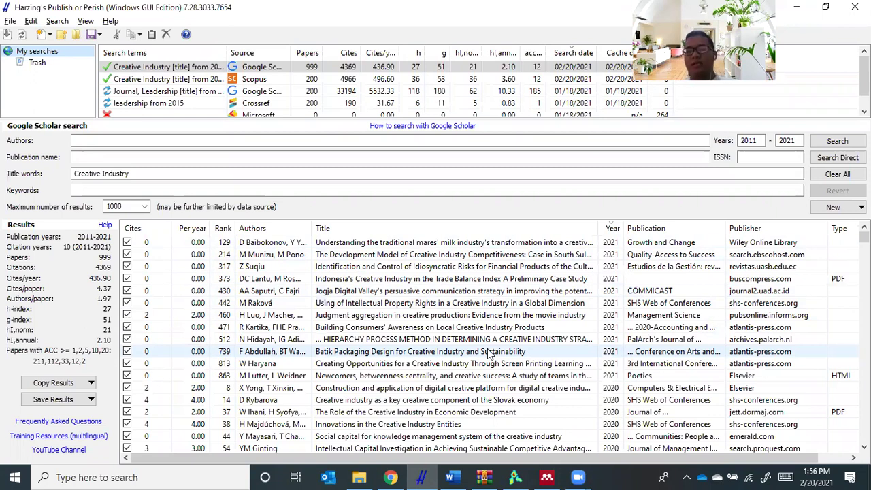
Switch to Mendeley Desktop, maximize it and create a library folder named "Creative Industry"
click(547, 477)
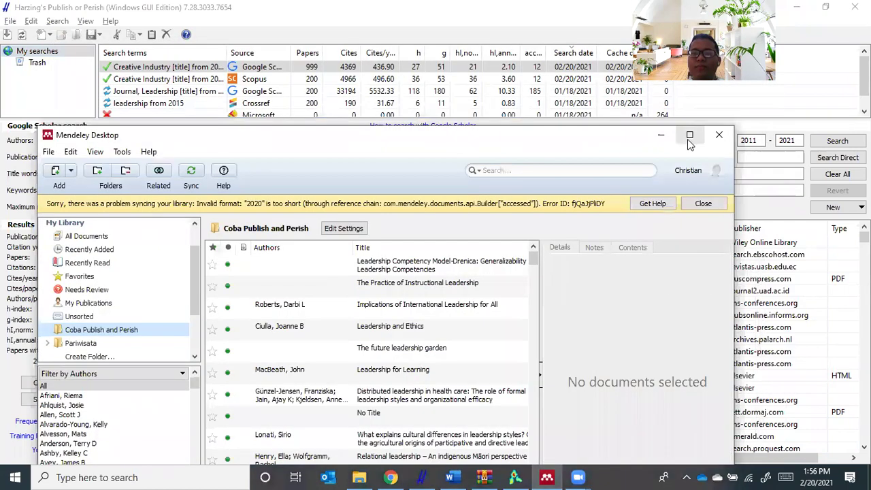
click(690, 136)
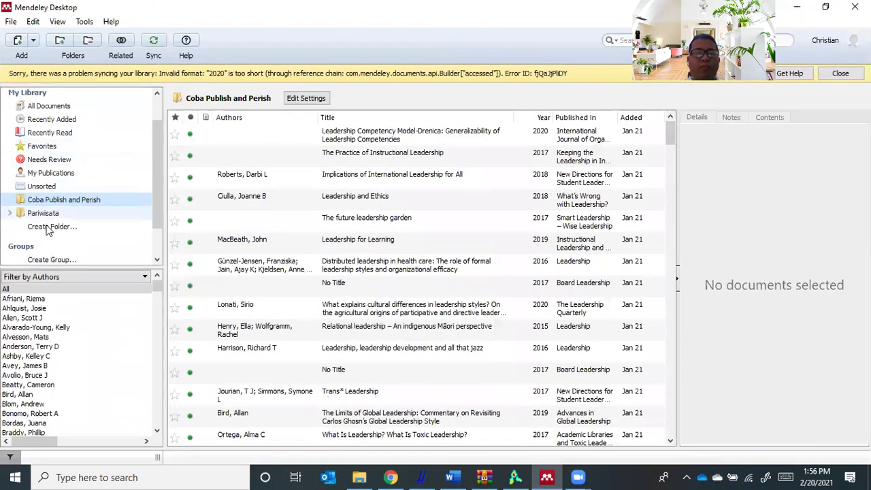
click(69, 227)
text(Cretive)
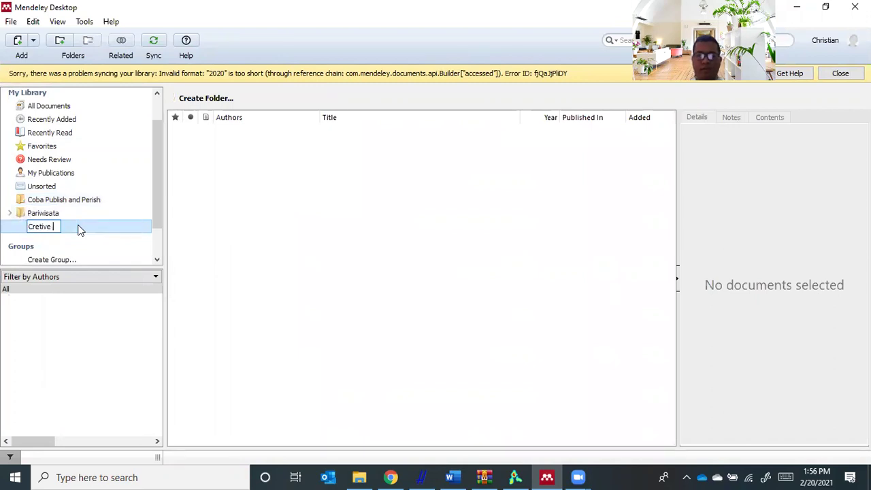
key(BackSpace)
key(BackSpace)
key(BackSpace)
key(BackSpace)
key(BackSpace)
text(at)
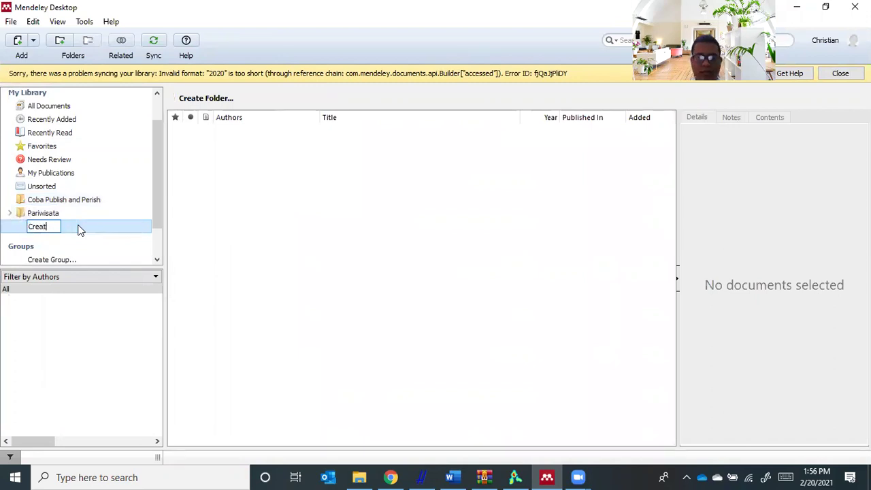
text(ive I)
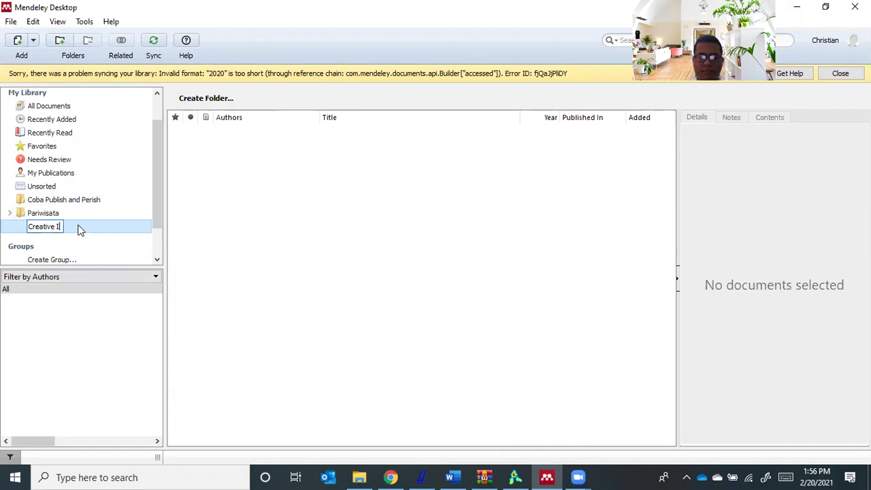
text(ndustry)
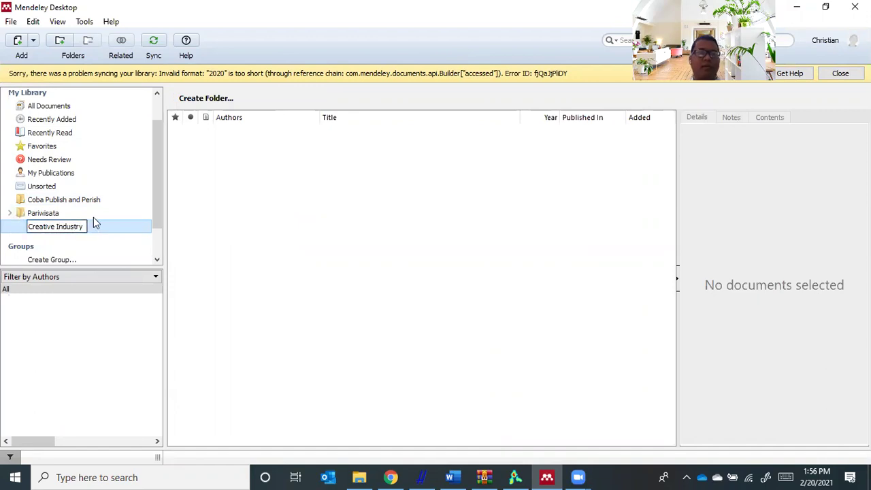
key(Return)
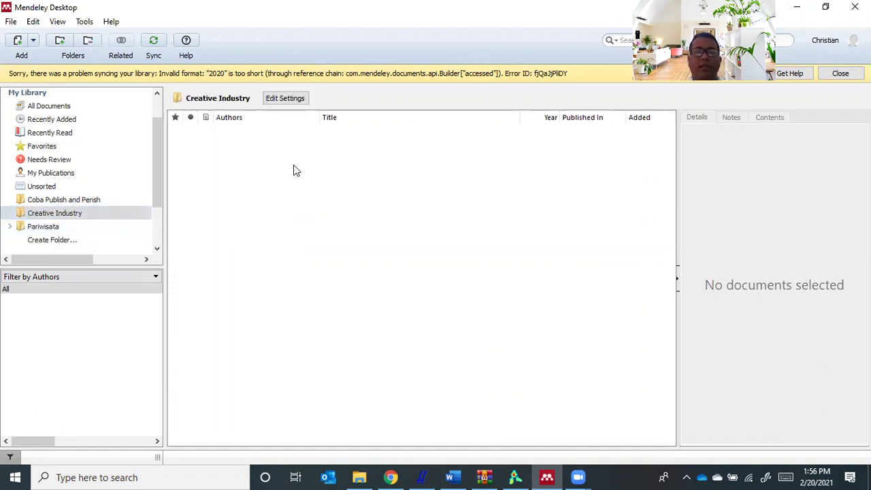
Import the file Creative Industry 1.ris from the Coba coba folder into the Creative Industry library folder
right_click(294, 165)
click(247, 175)
right_click(248, 176)
click(364, 213)
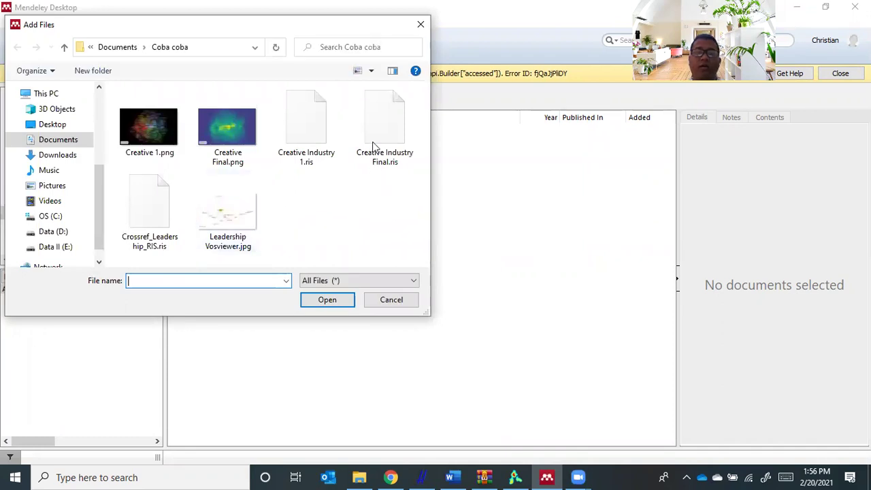
click(322, 131)
click(329, 302)
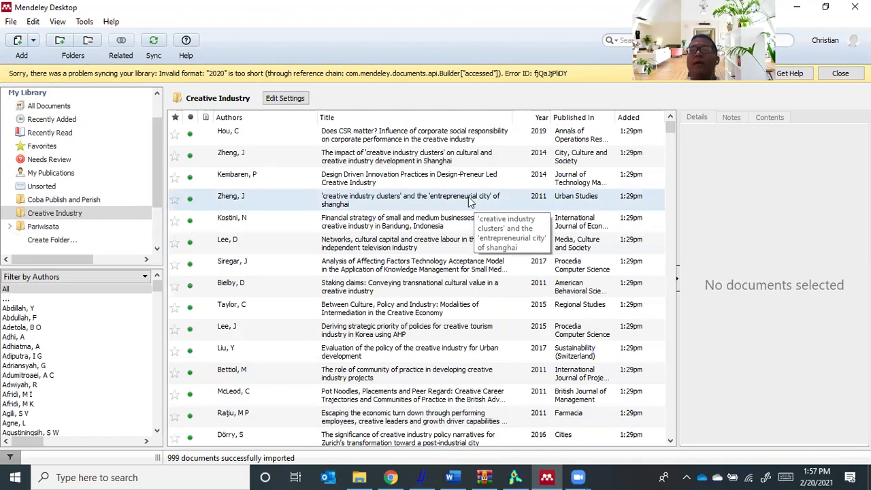
Examine the details of the imported paper "Does CSR matter?", including its title and URL, and switch back to the VOSviewer density map
click(429, 141)
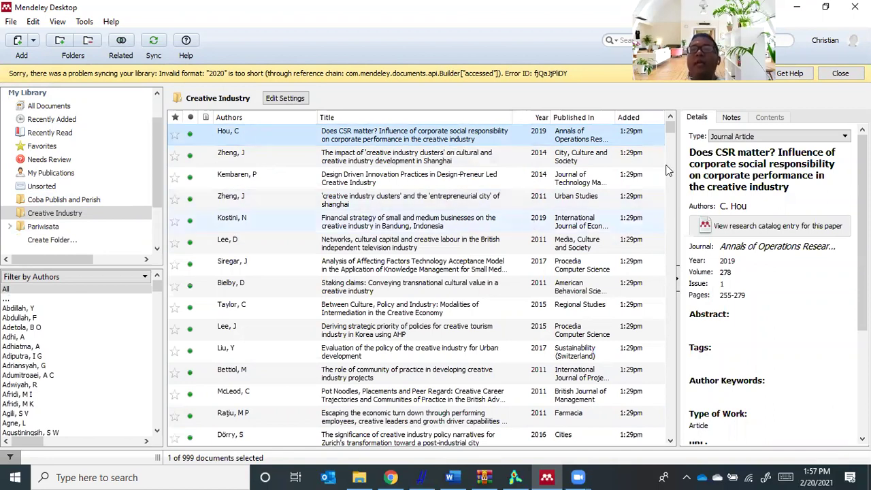
scroll(779, 192, down, 5)
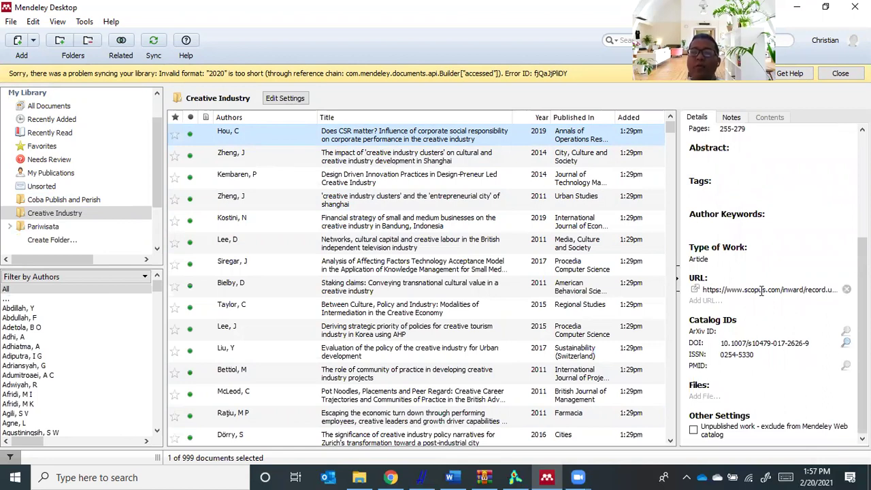
scroll(764, 238, up, 5)
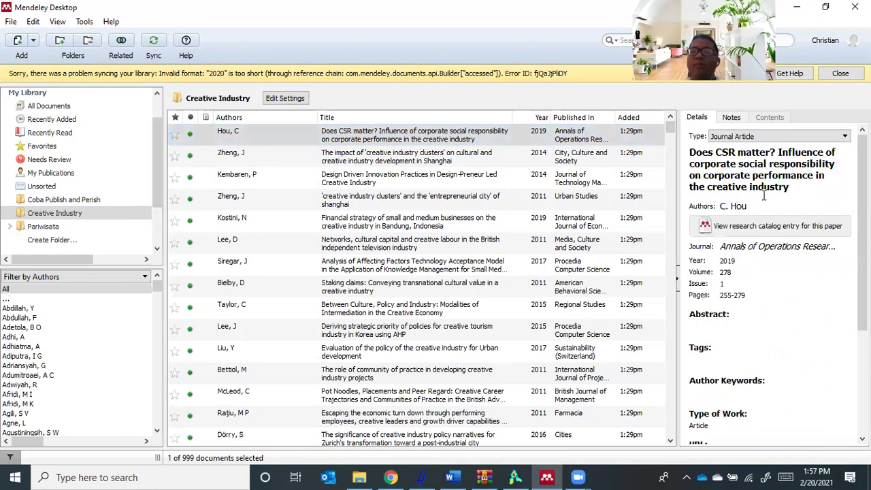
drag(803, 189, 687, 148)
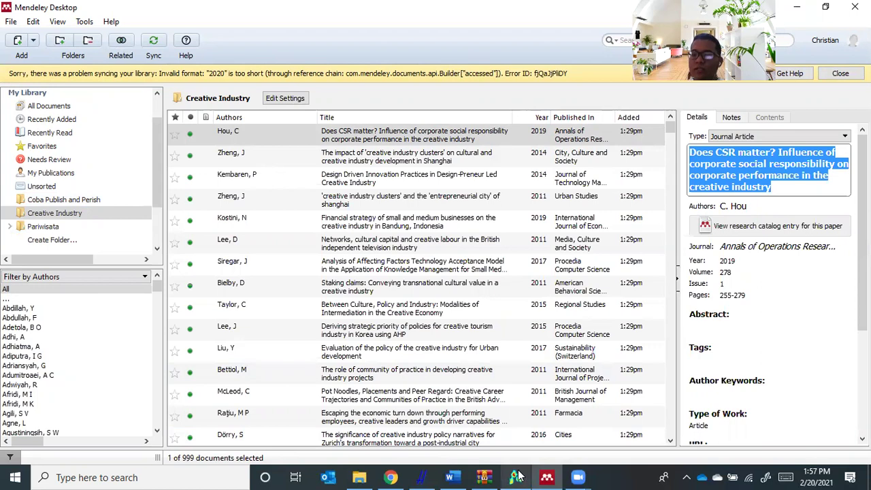
mouse_move(517, 476)
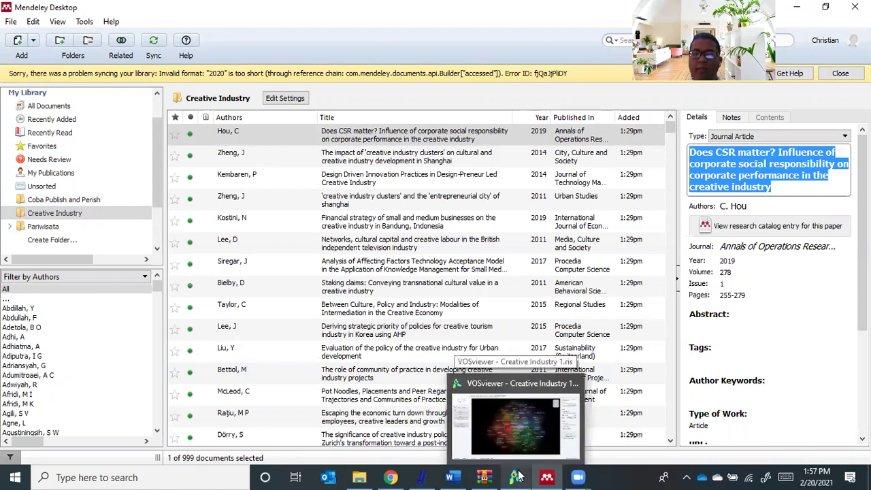
click(518, 476)
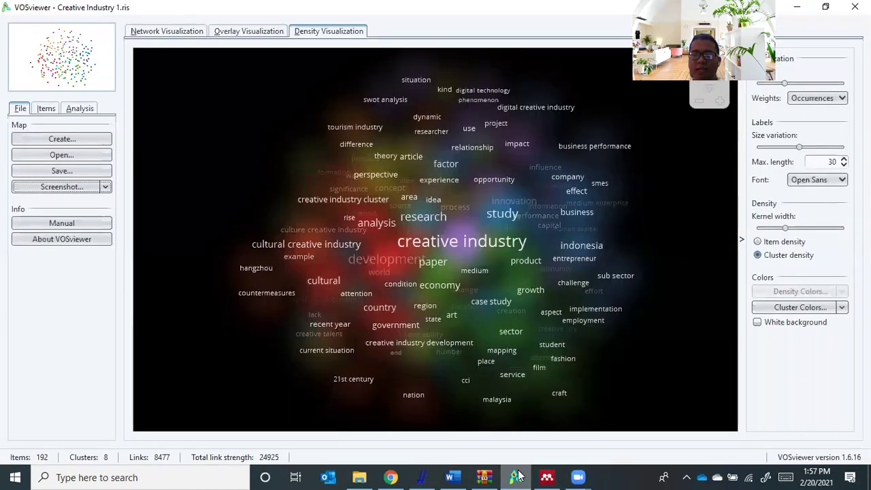